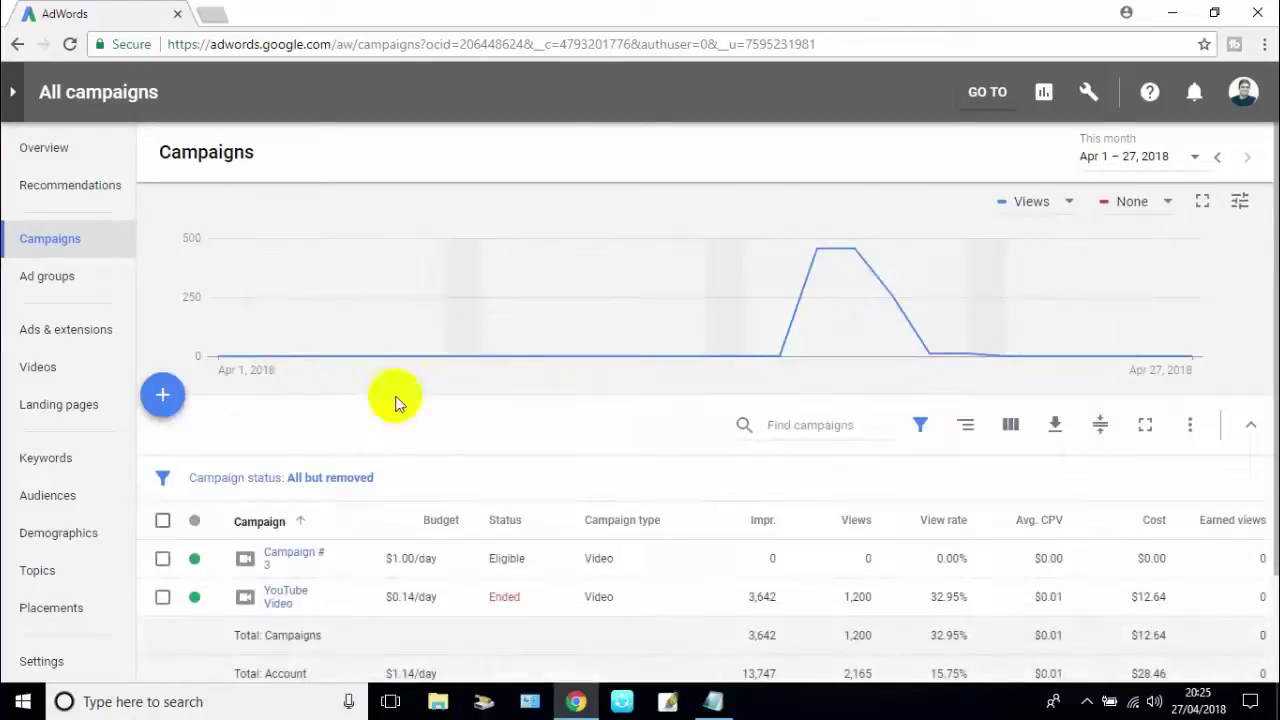
# Start a new campaign of the Video type, created without a goal, and continue to its settings.
pyautogui.click(164, 398)
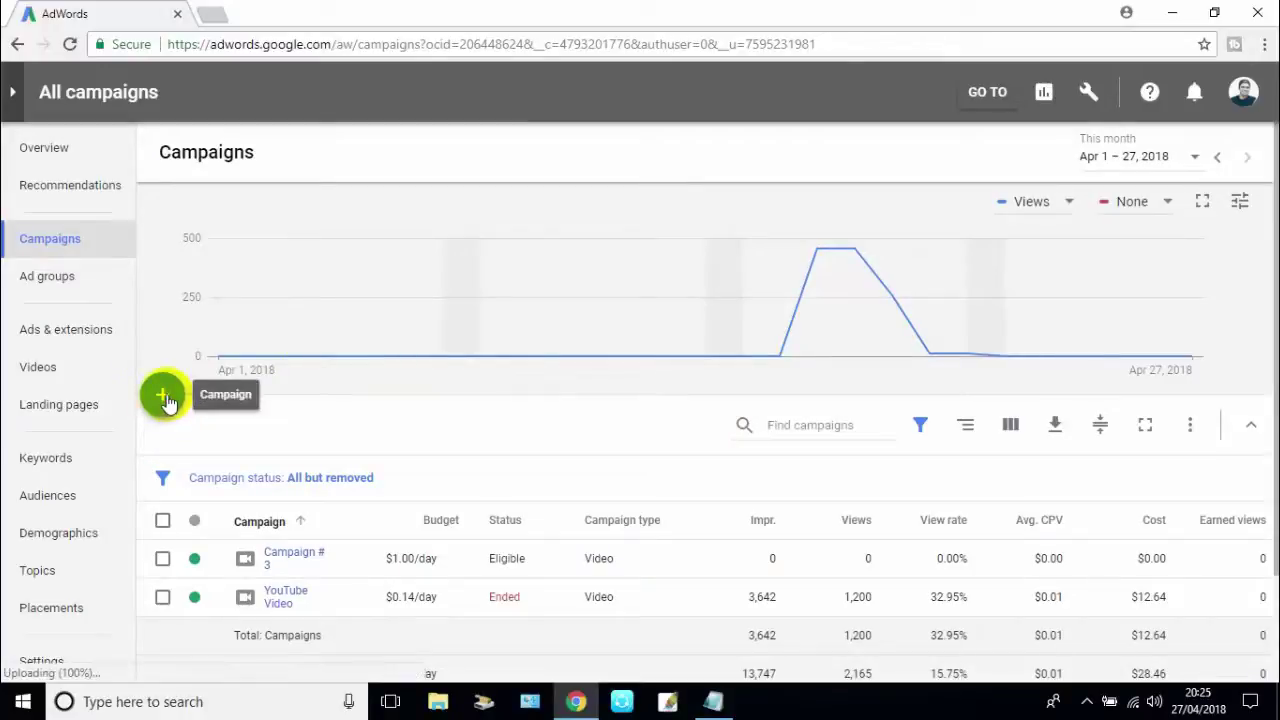
pyautogui.click(164, 398)
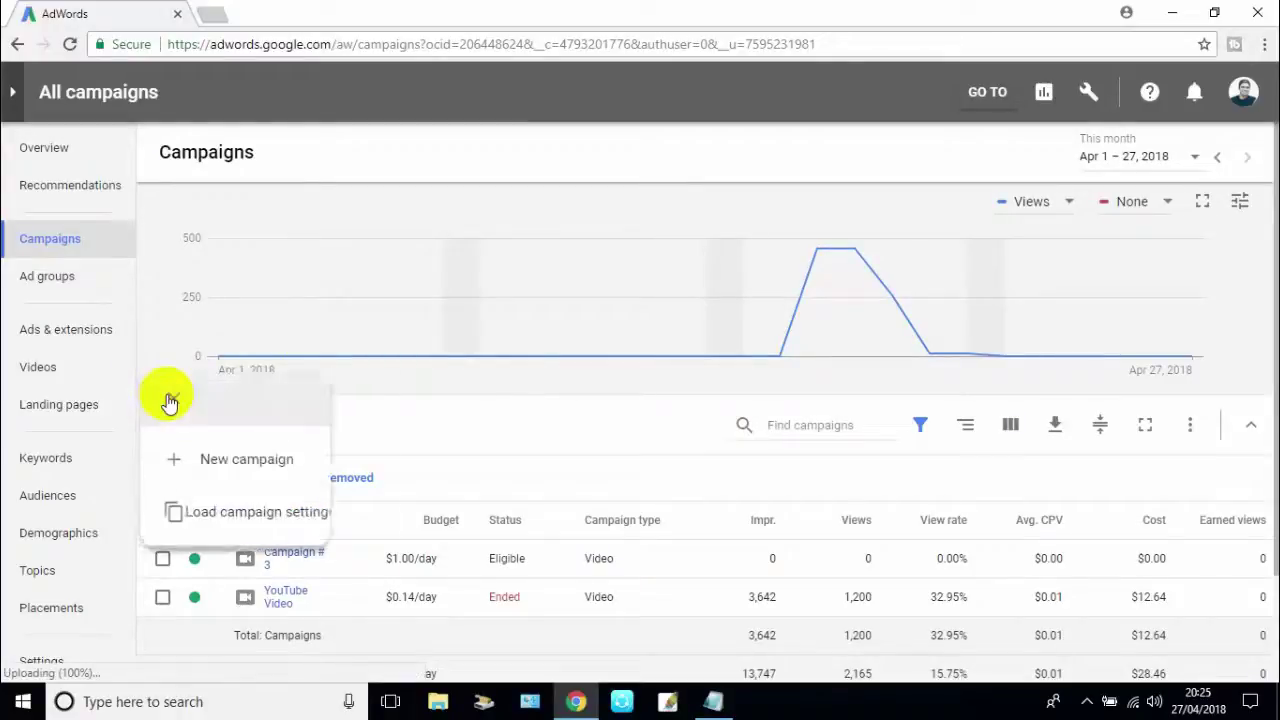
pyautogui.click(268, 463)
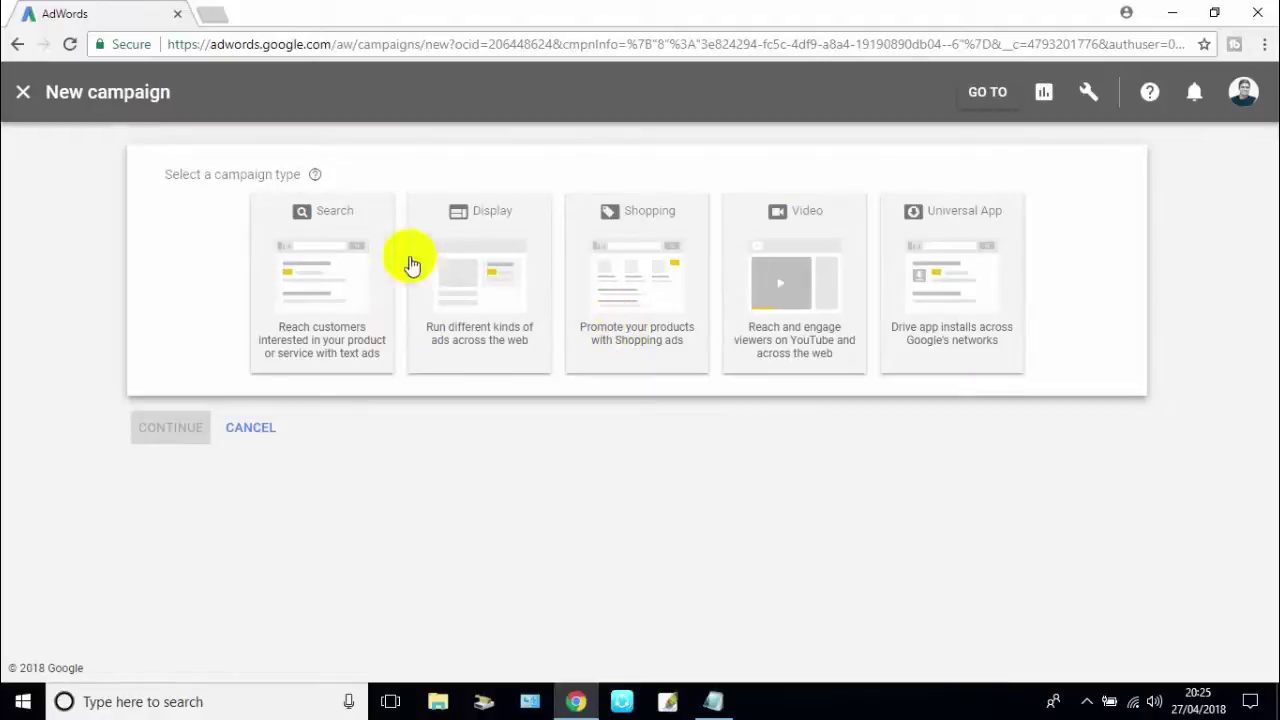
pyautogui.click(797, 316)
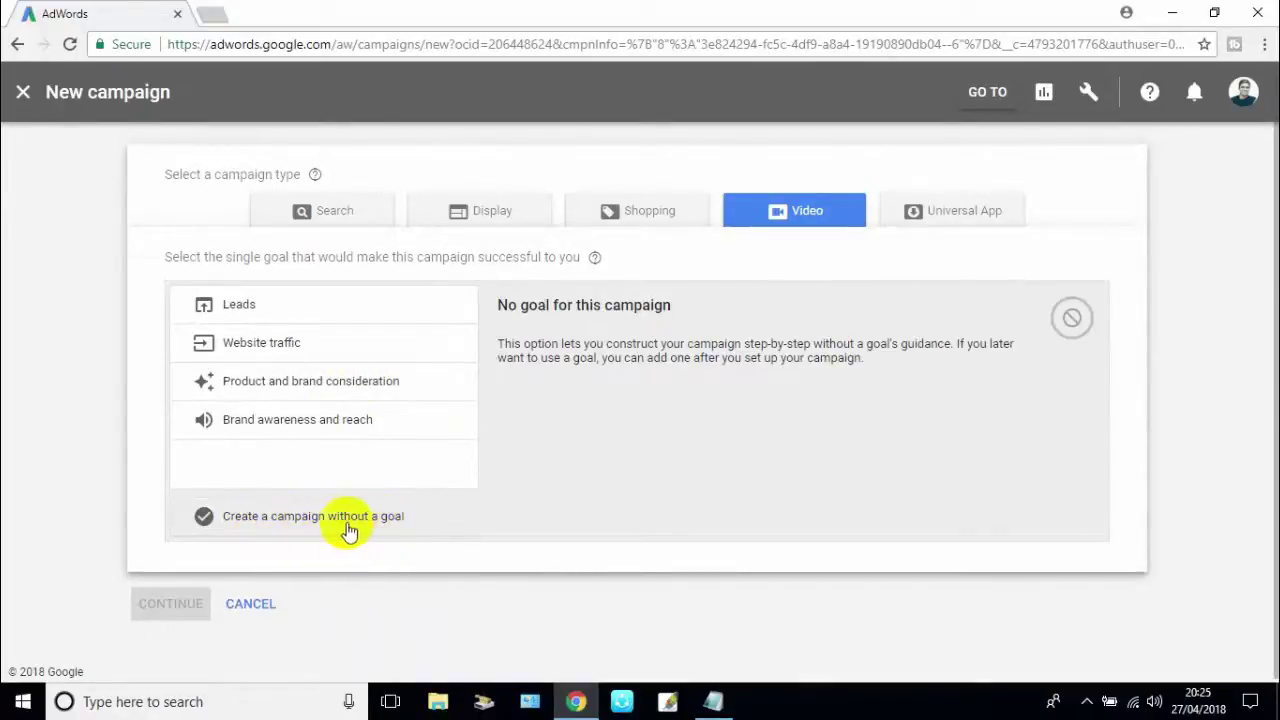
pyautogui.click(303, 528)
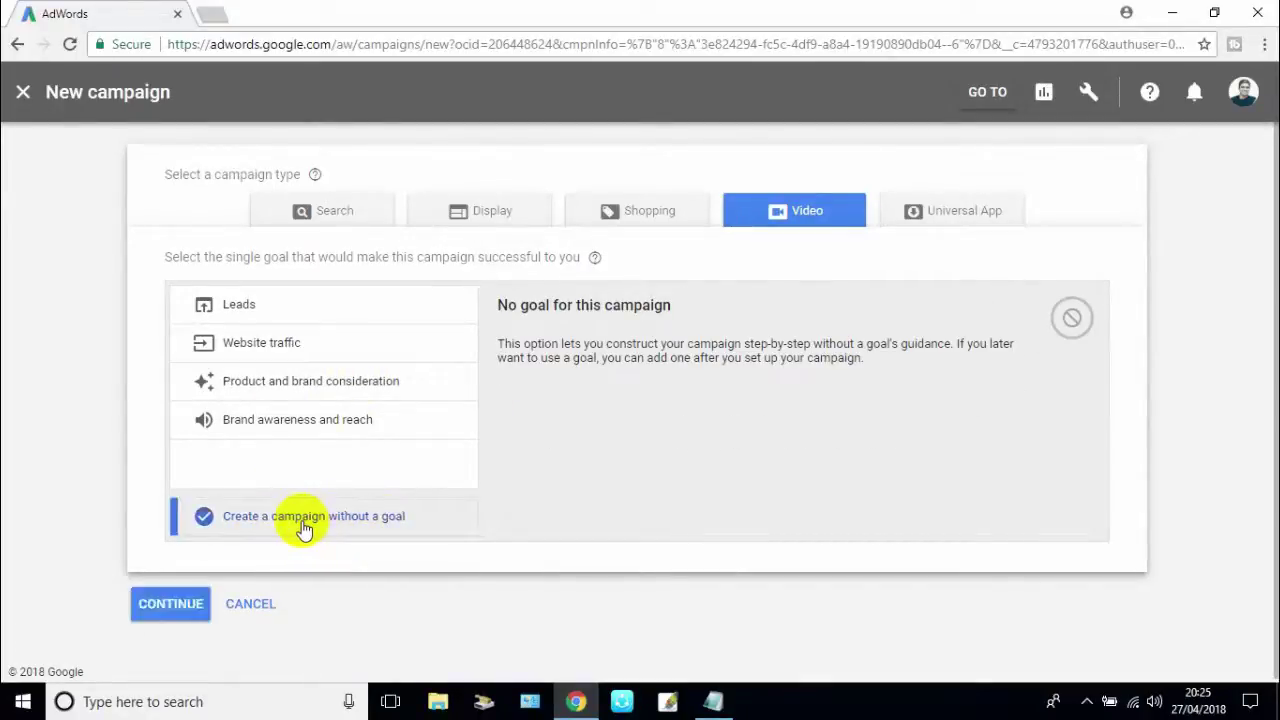
pyautogui.click(168, 600)
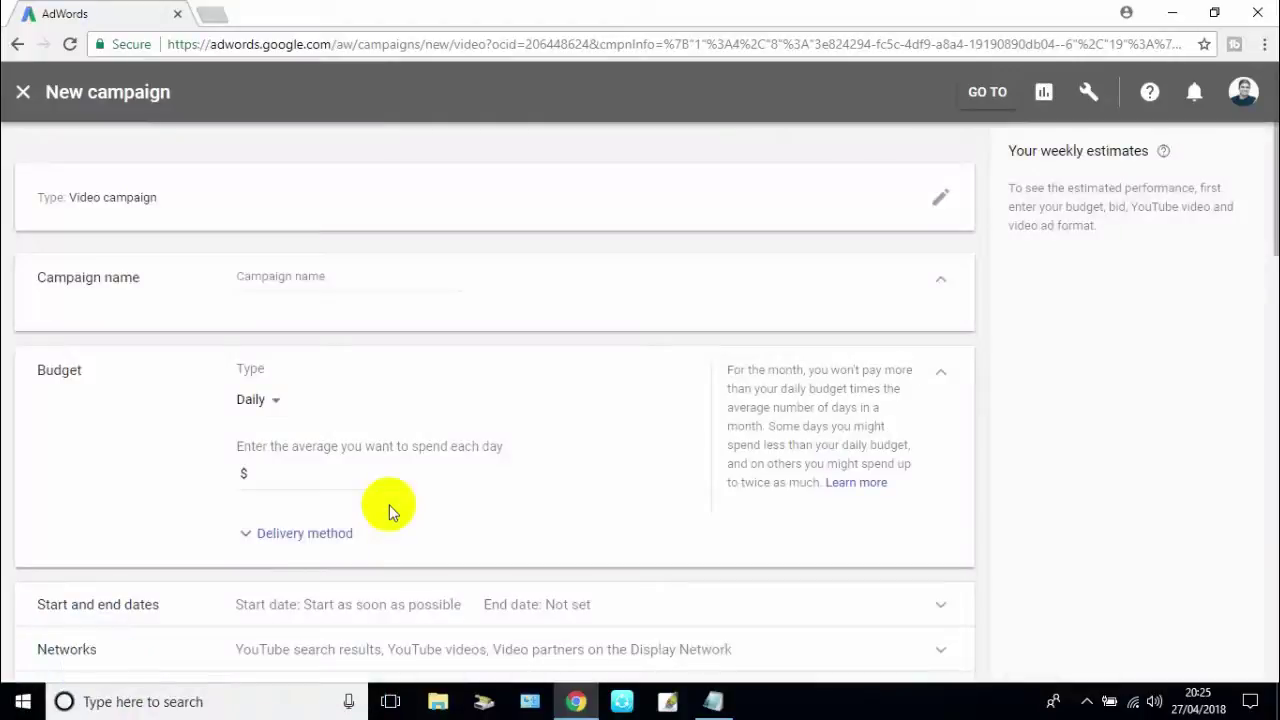
# Name the new video campaign "Campaign #4".
pyautogui.click(282, 276)
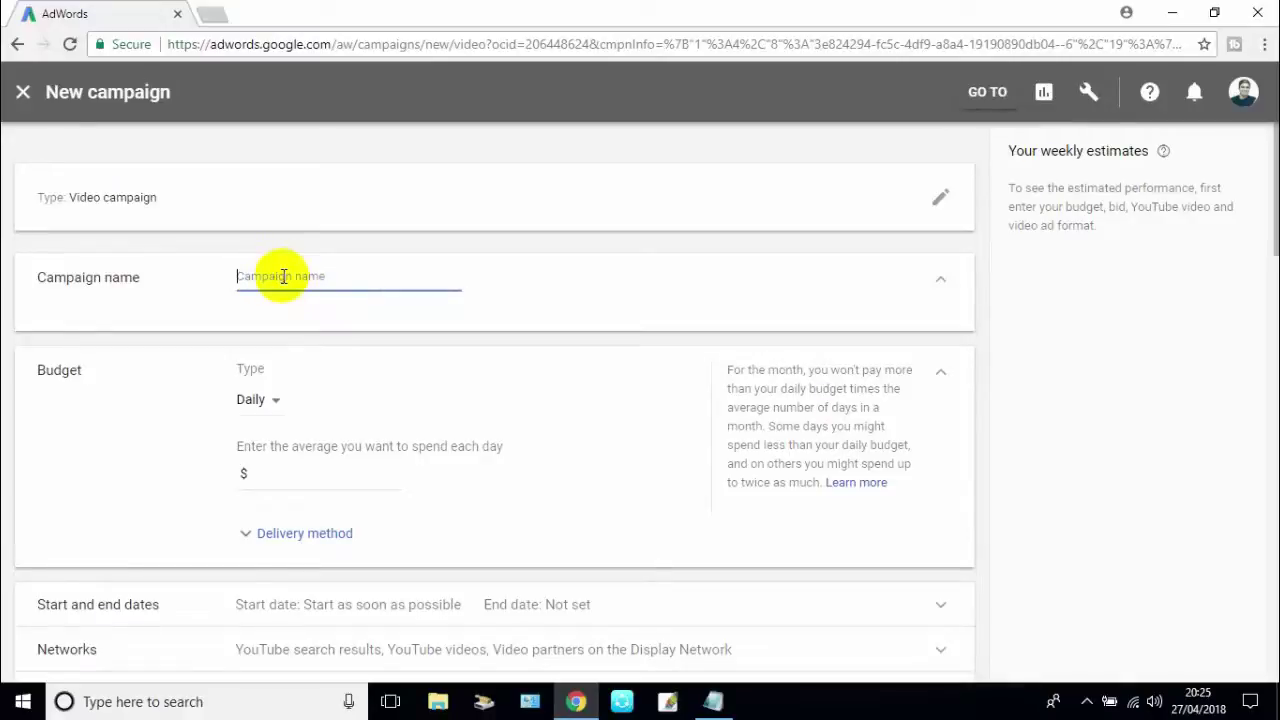
pyautogui.write('c')
pyautogui.click(383, 351)
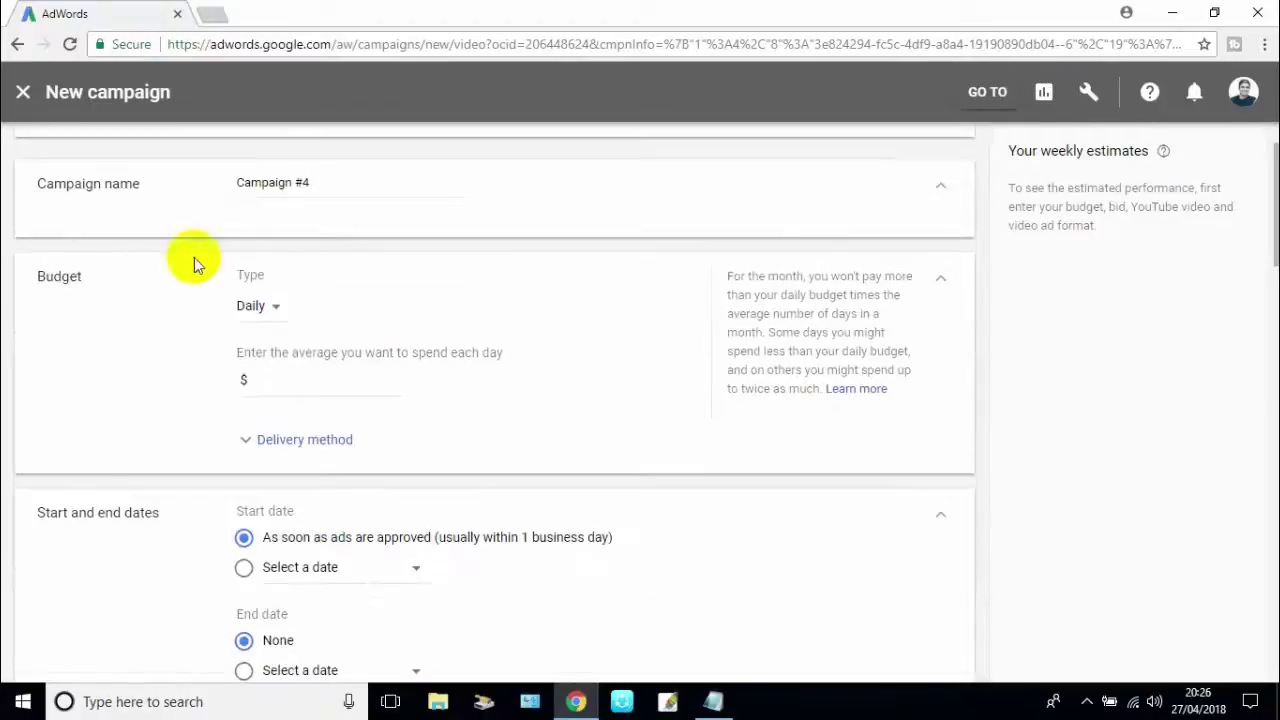
# Keep the budget type as Daily and set the average daily spend to $1.00.
pyautogui.click(268, 307)
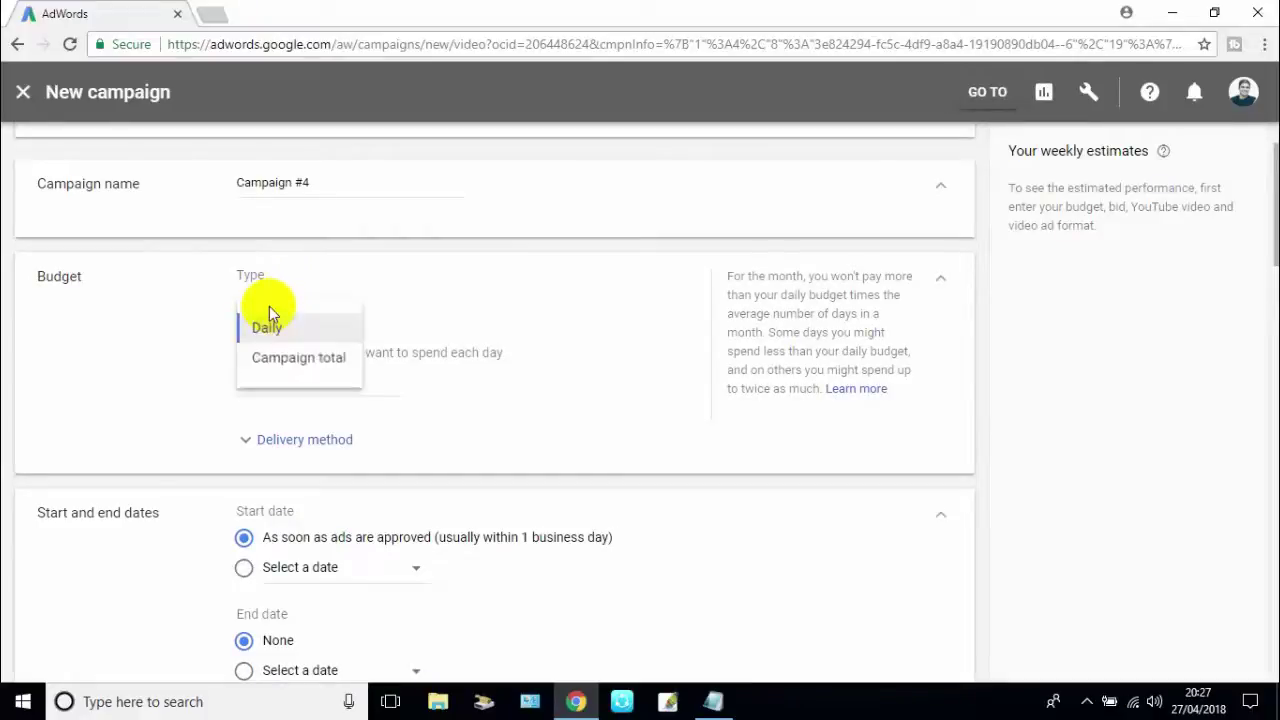
pyautogui.click(384, 276)
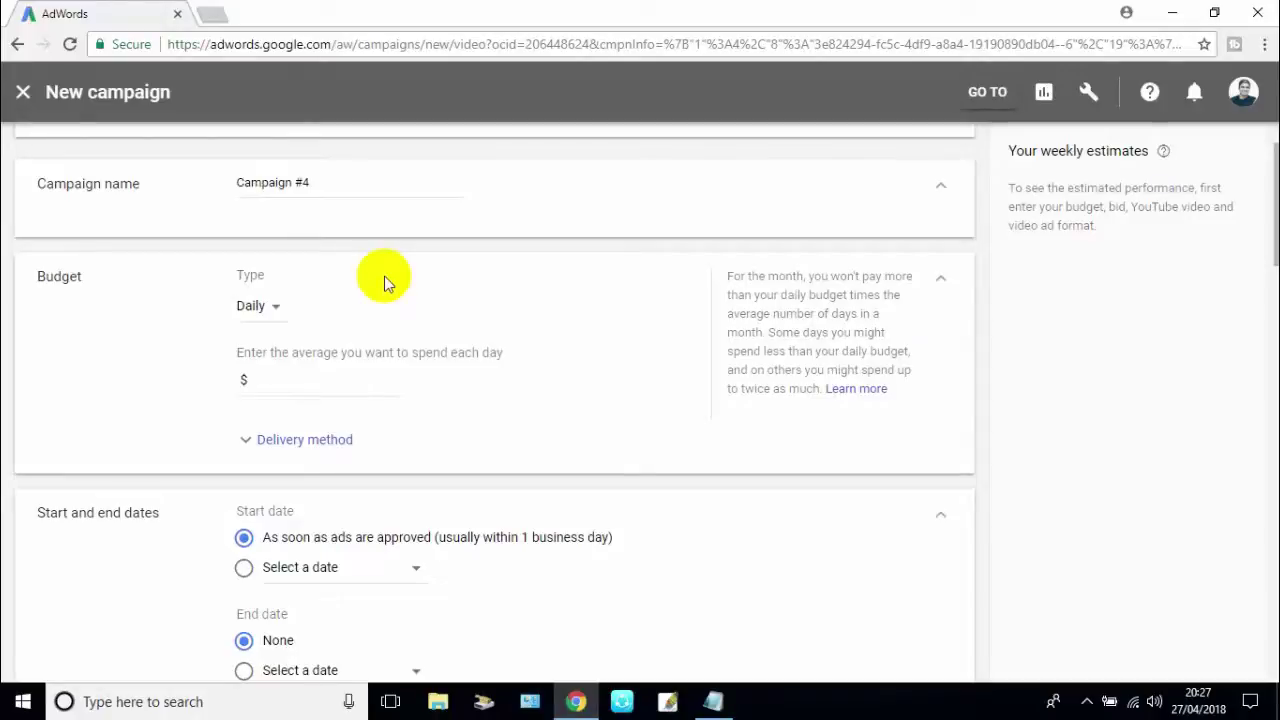
pyautogui.click(270, 377)
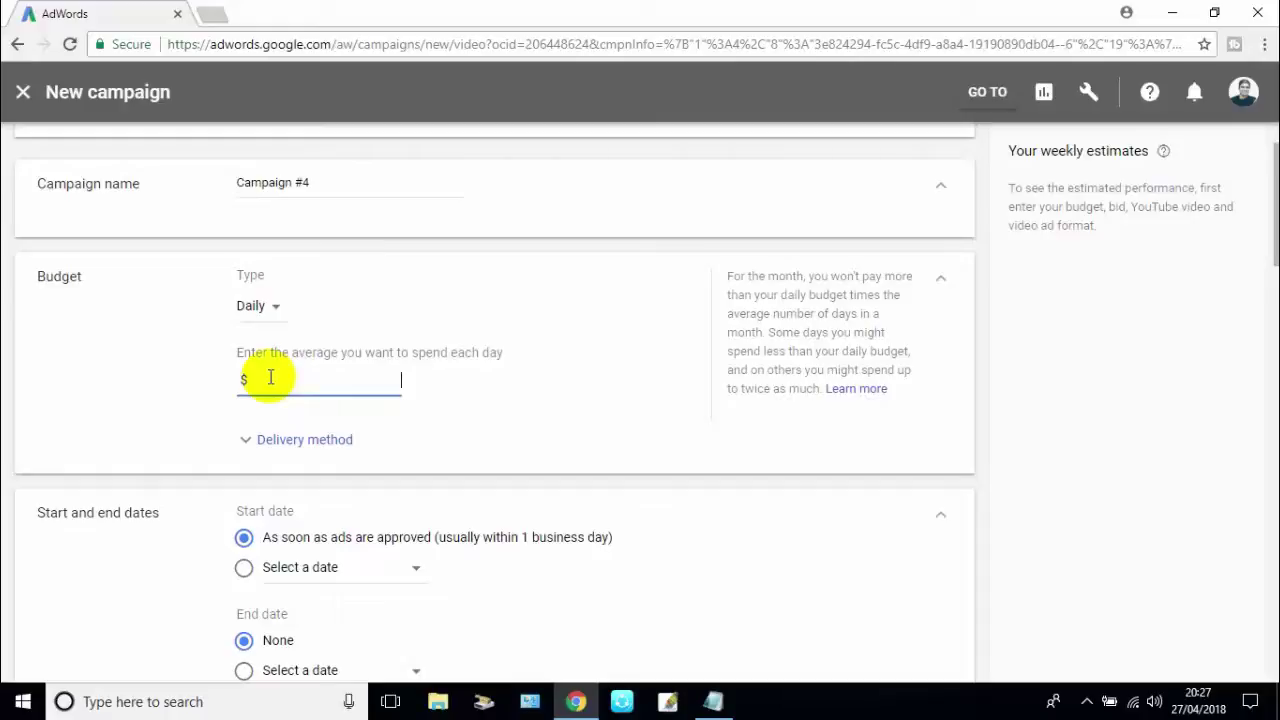
pyautogui.write('1.00')
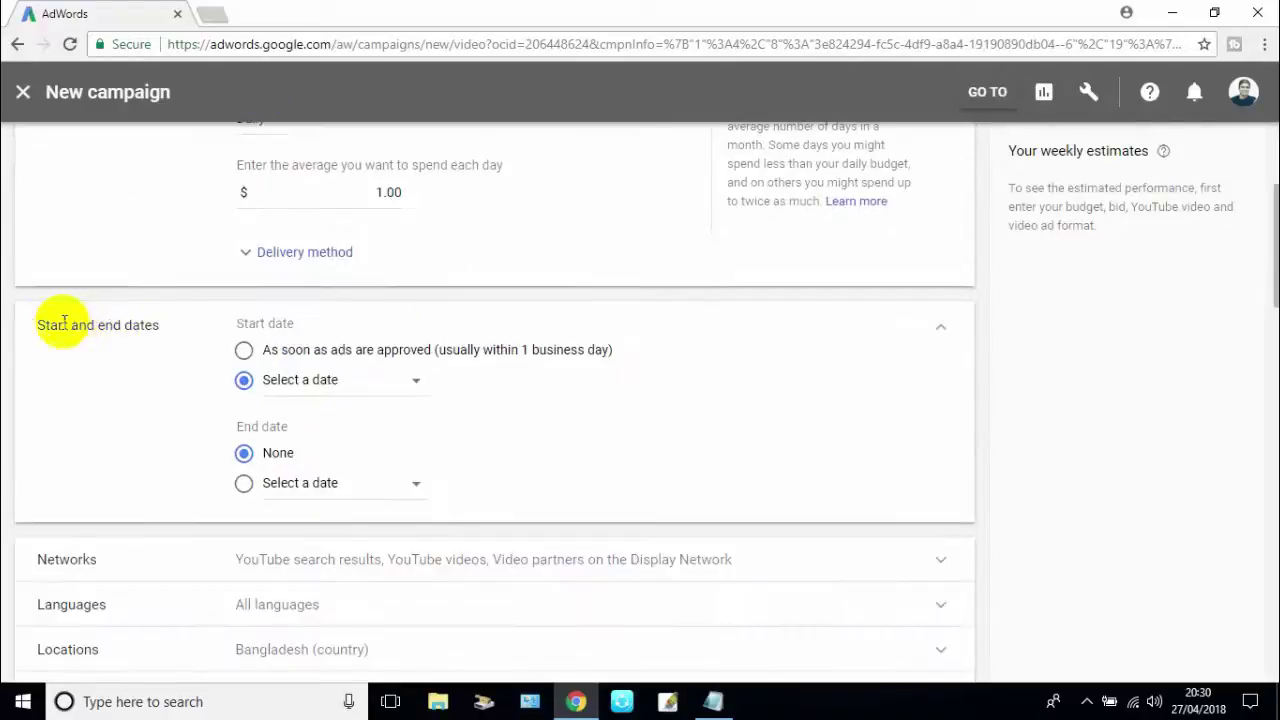
# Set both the campaign's start date and its end date to Apr 29, 2018.
pyautogui.moveTo(36, 324); pyautogui.dragTo(164, 330)
pyautogui.click(160, 324)
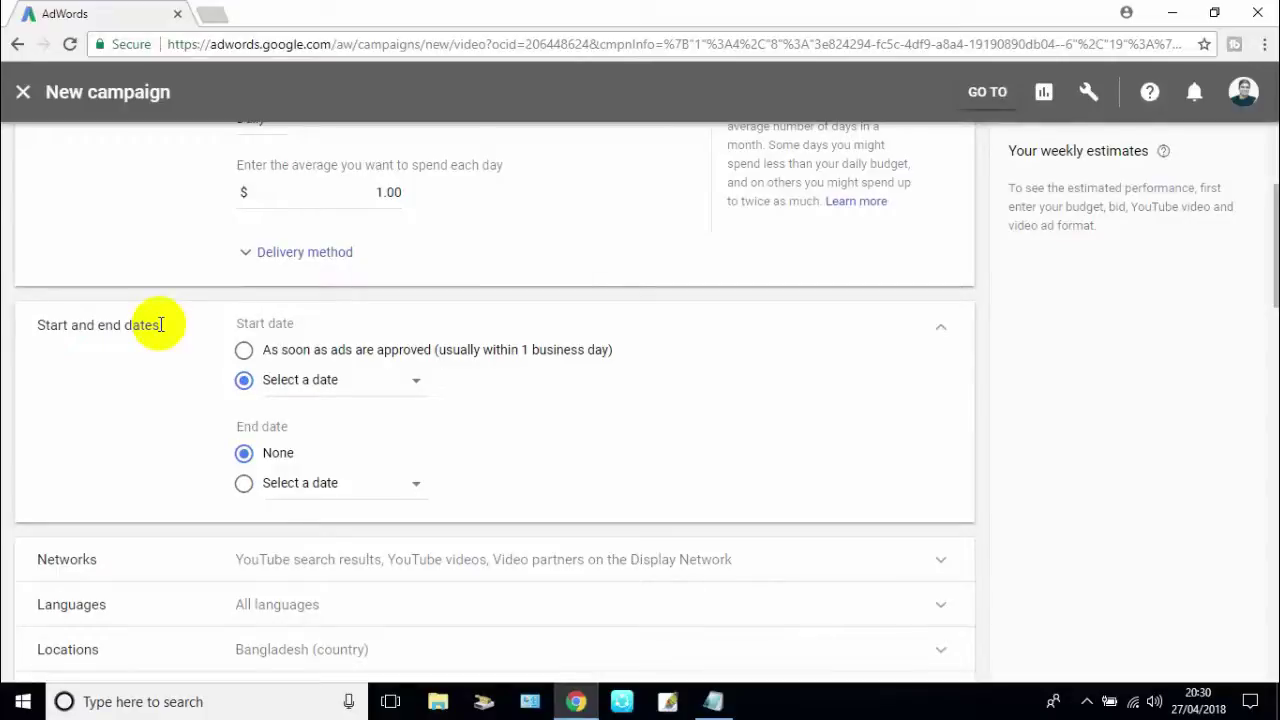
pyautogui.click(325, 385)
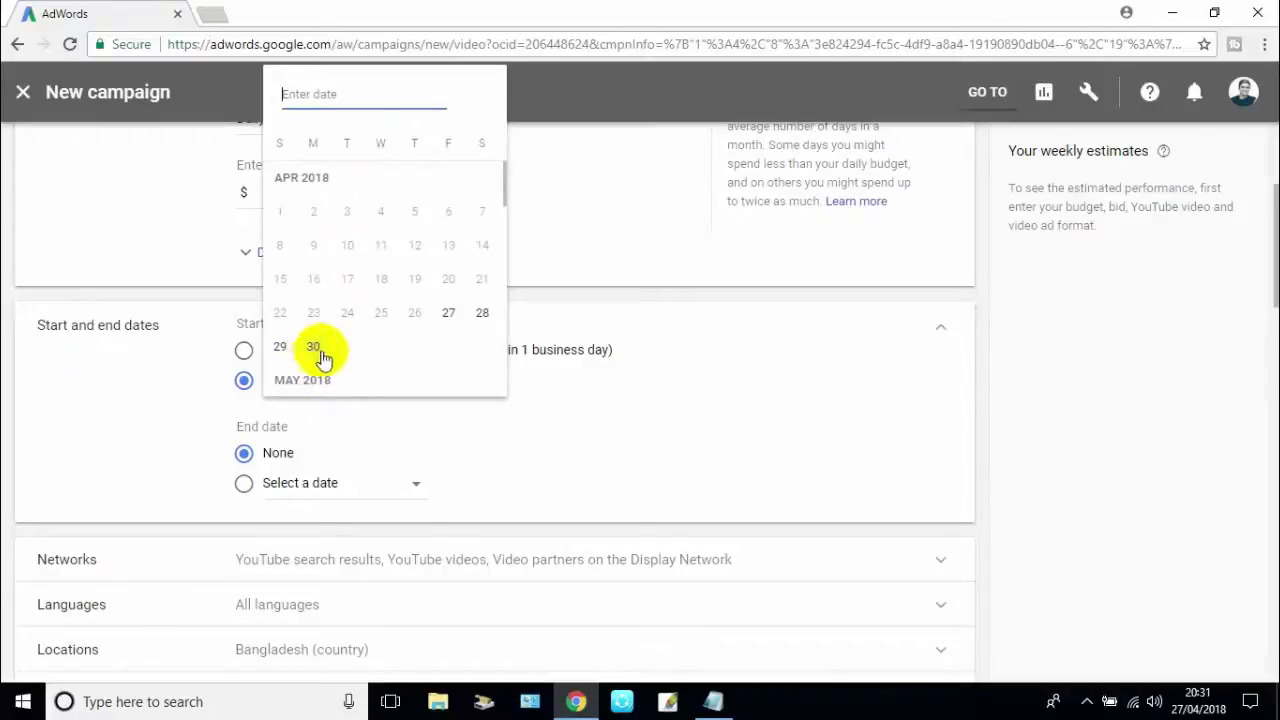
pyautogui.click(280, 346)
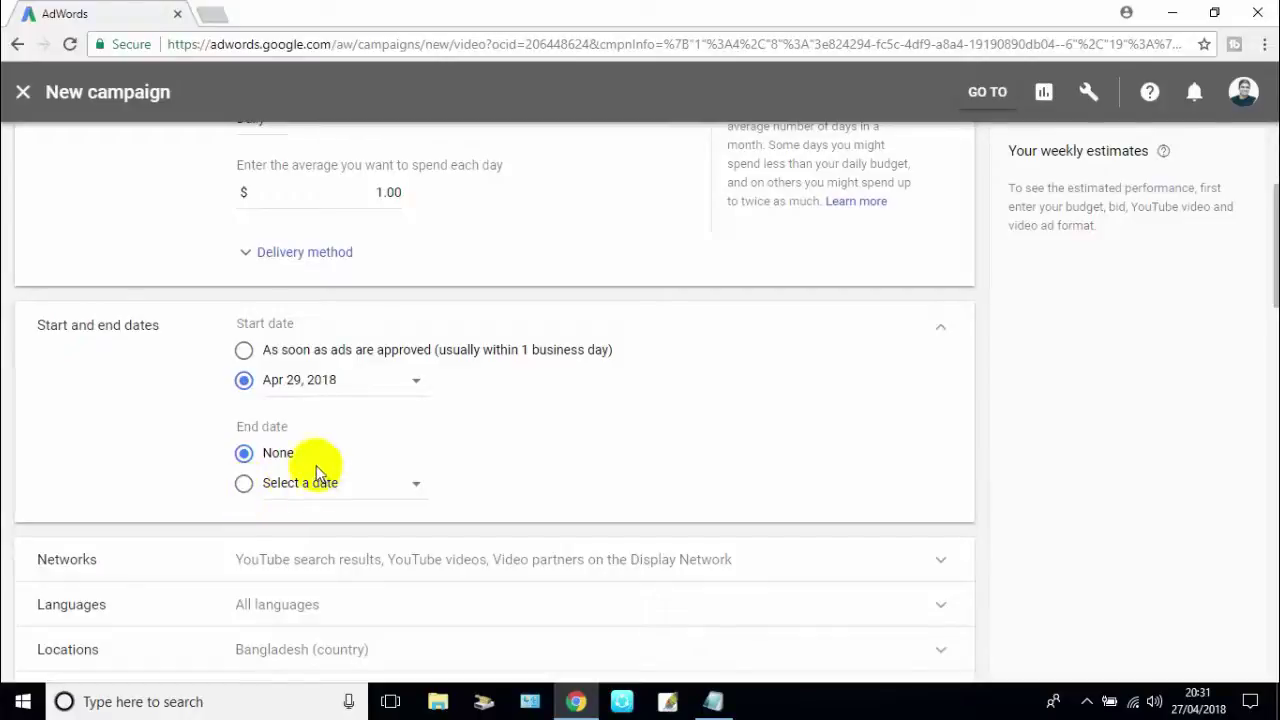
pyautogui.click(245, 486)
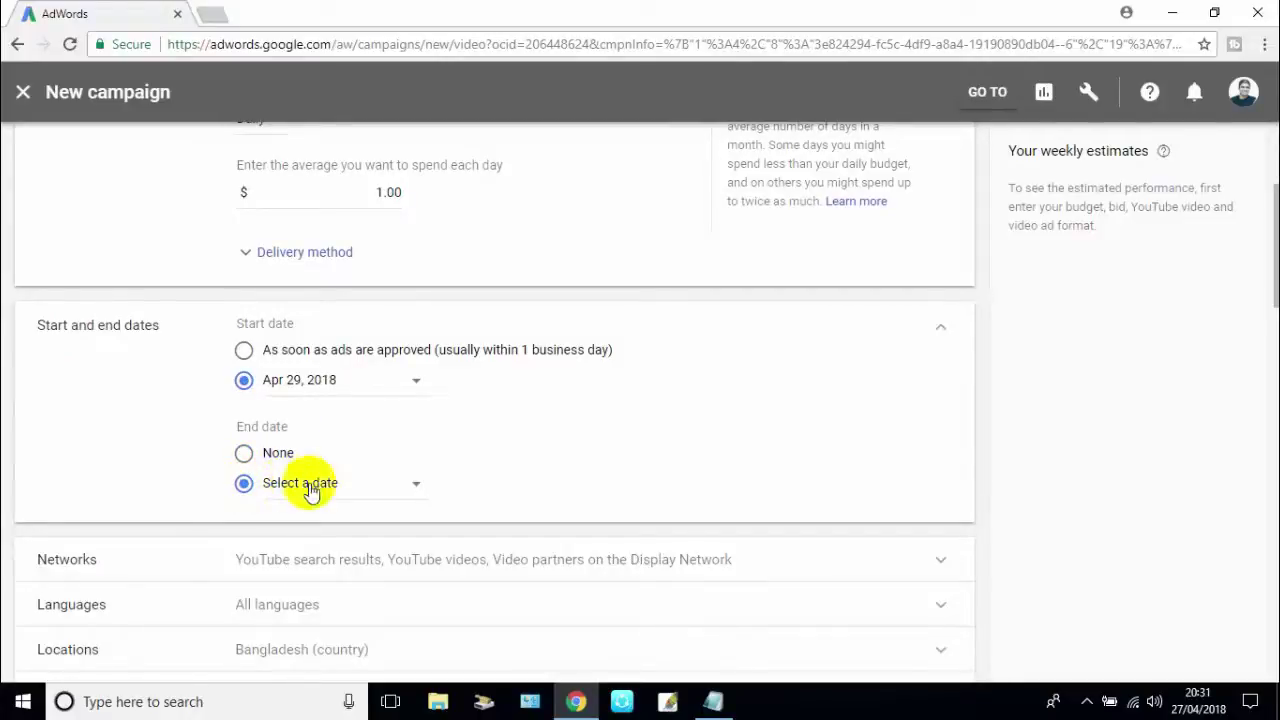
pyautogui.click(343, 489)
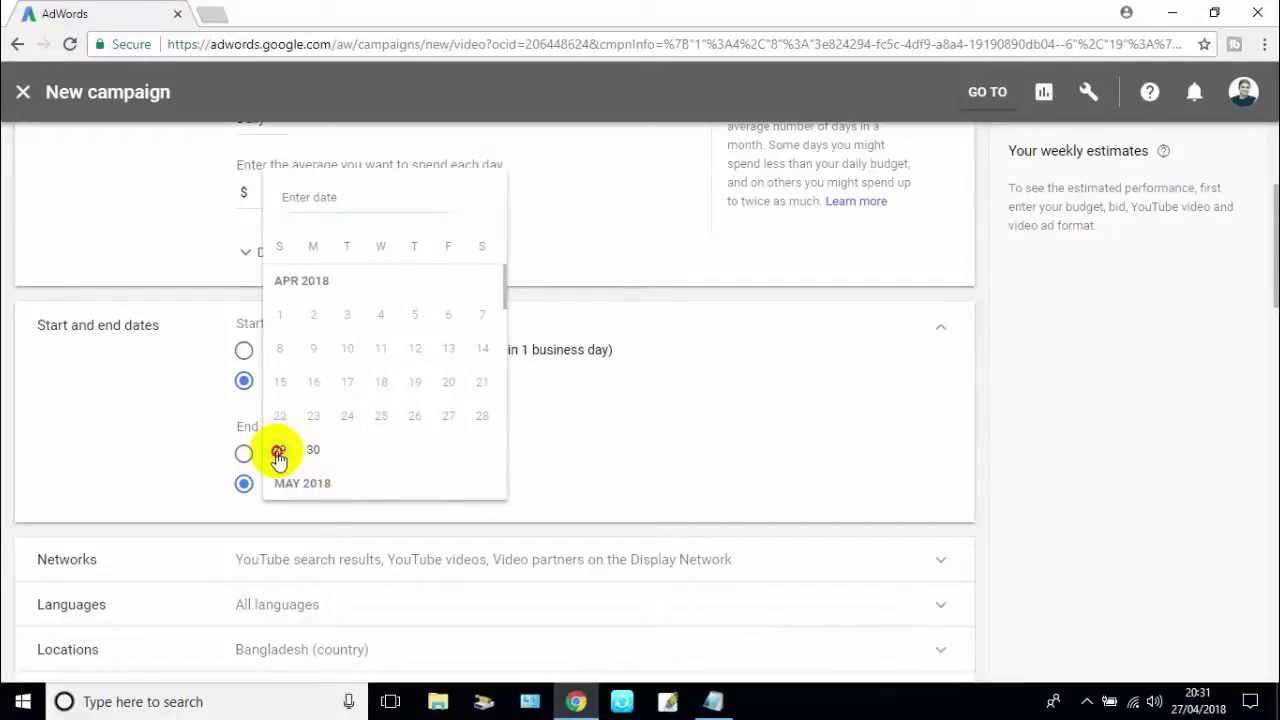
pyautogui.click(279, 451)
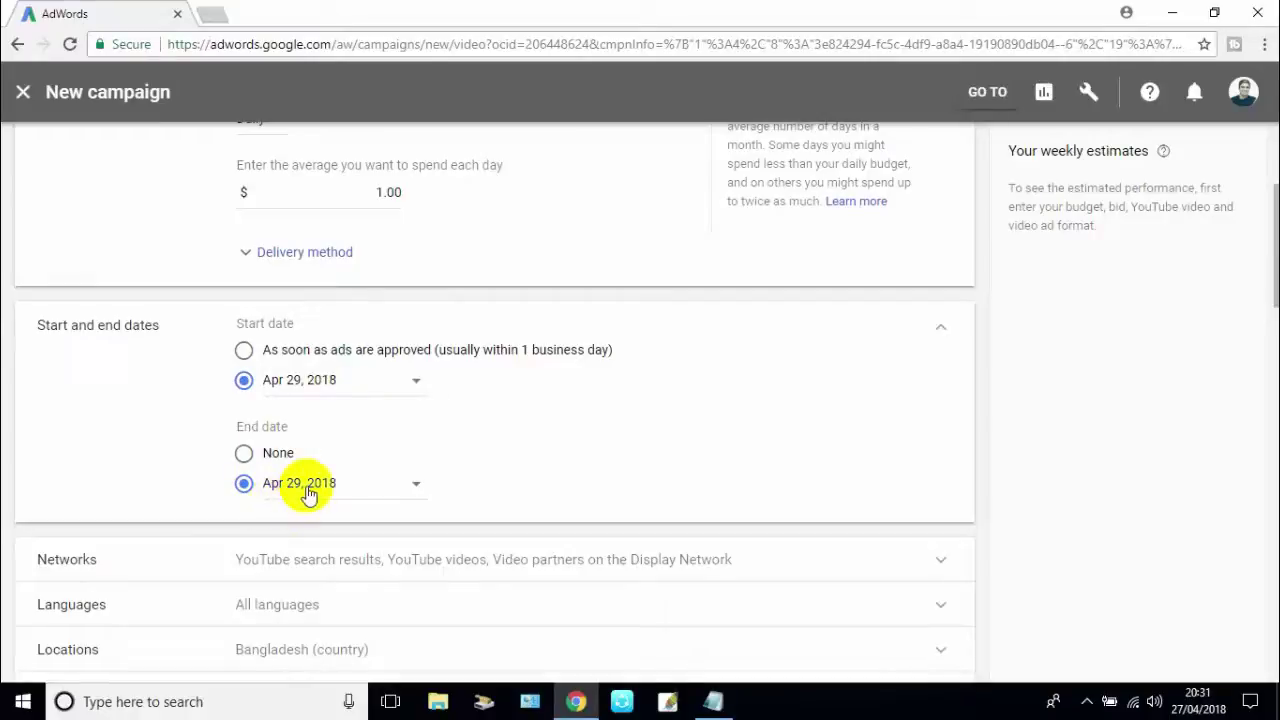
# Expand the Languages settings and look through the list of languages the customers may speak.
pyautogui.scroll(-2, 414, 466)
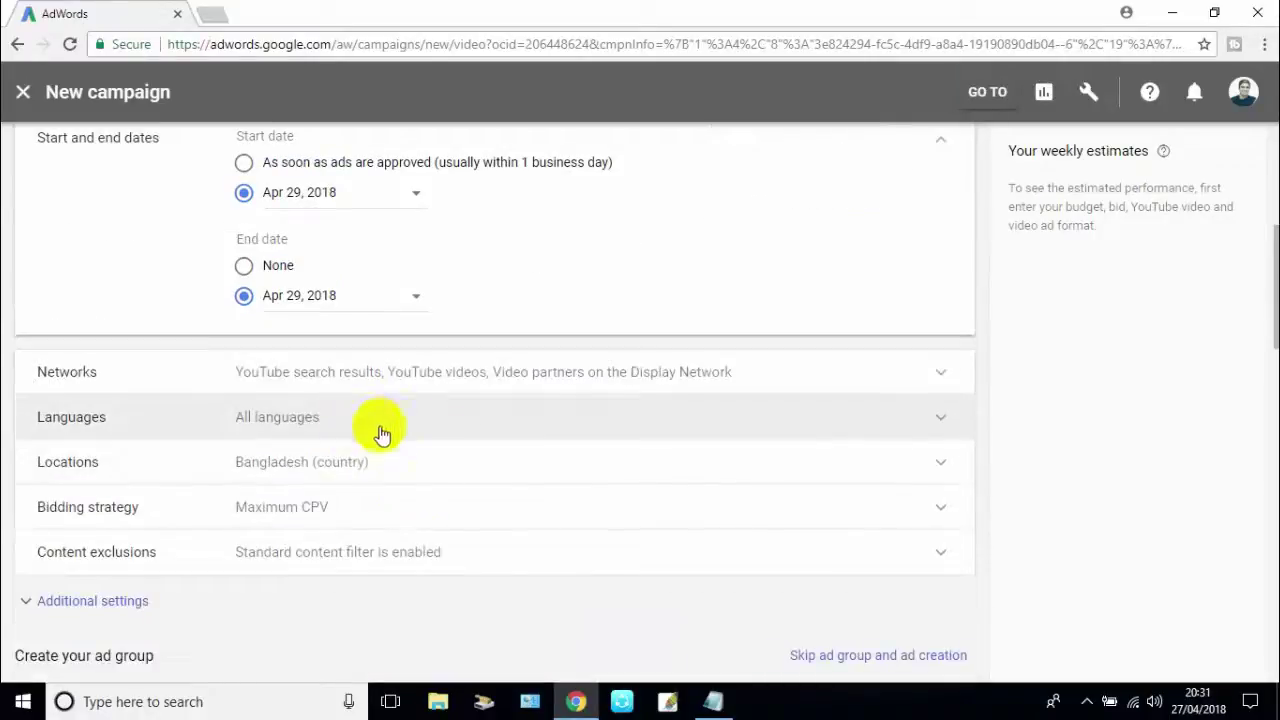
pyautogui.click(110, 416)
pyautogui.tripleClick(105, 408)
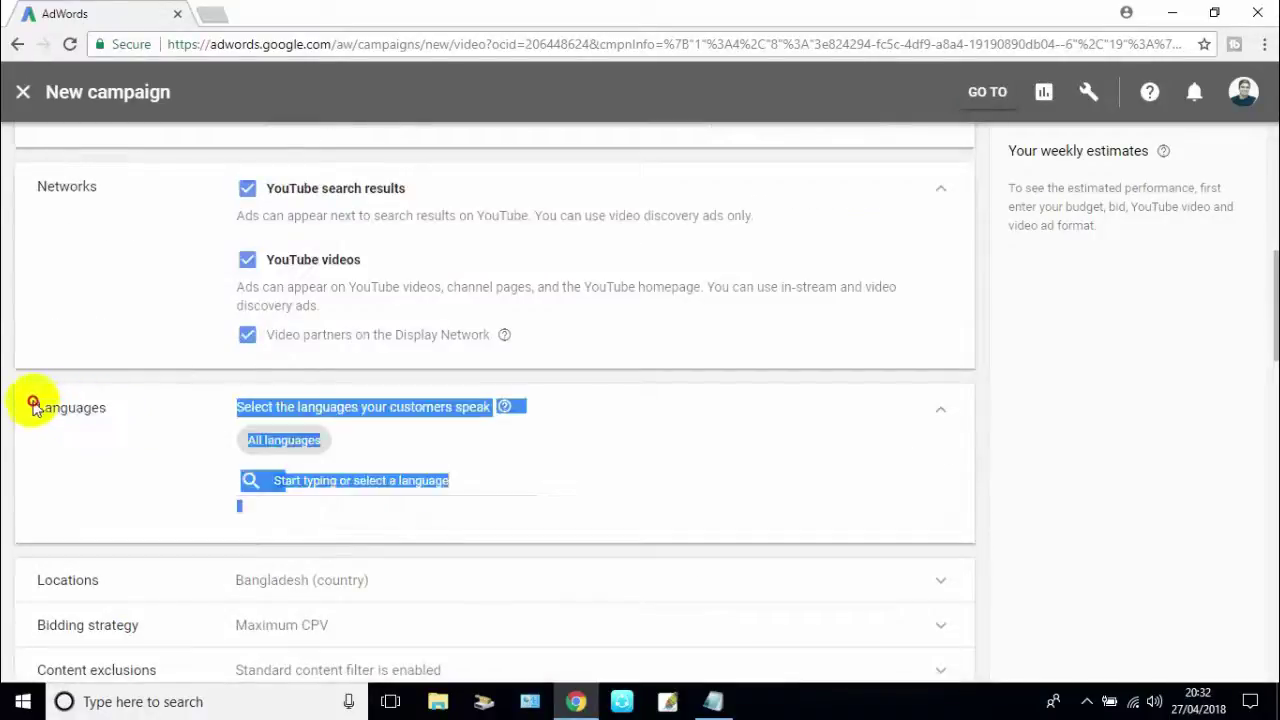
pyautogui.click(117, 423)
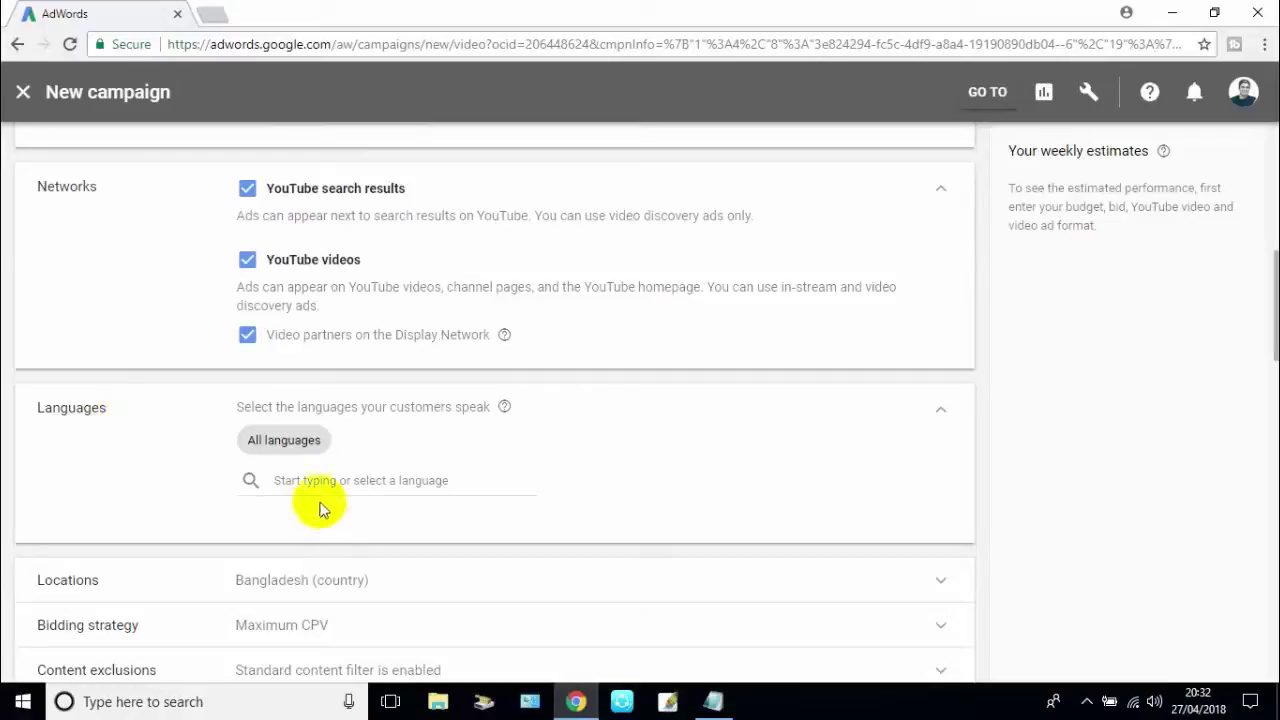
pyautogui.click(284, 479)
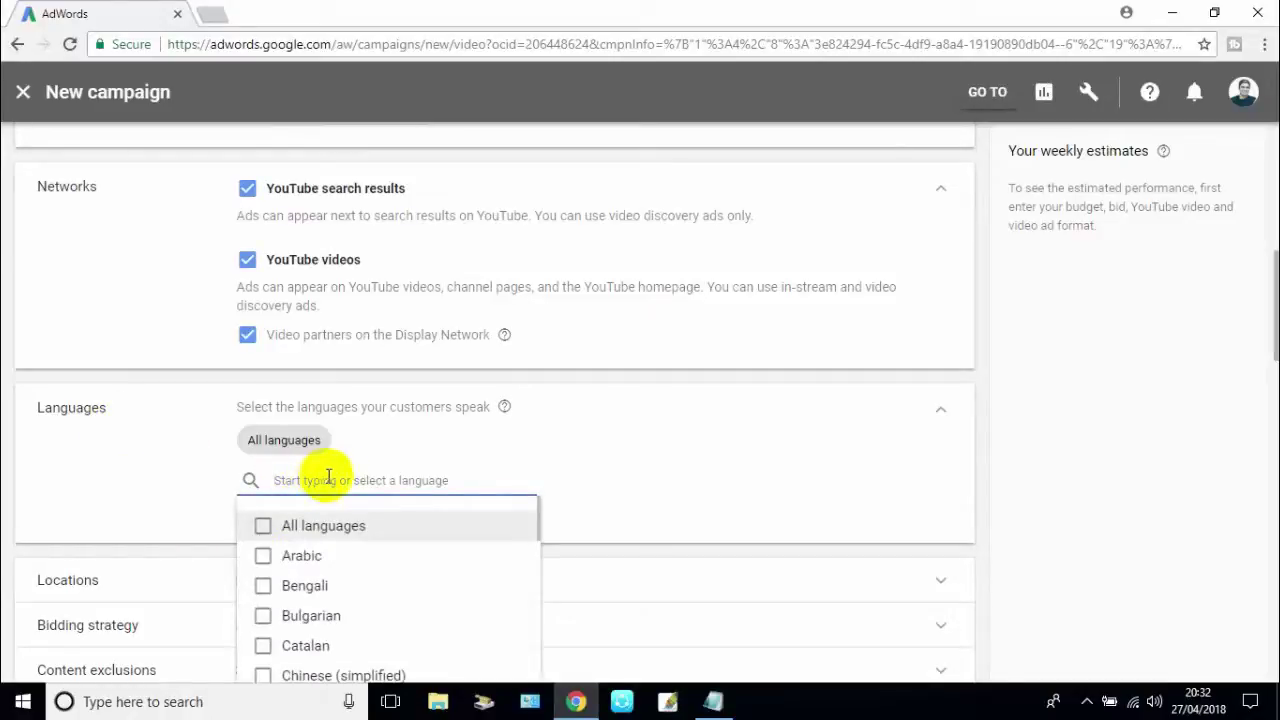
# Expand the Locations settings, search for "india" and add the country India as a targeted location.
pyautogui.click(100, 580)
pyautogui.moveTo(109, 394); pyautogui.dragTo(40, 394)
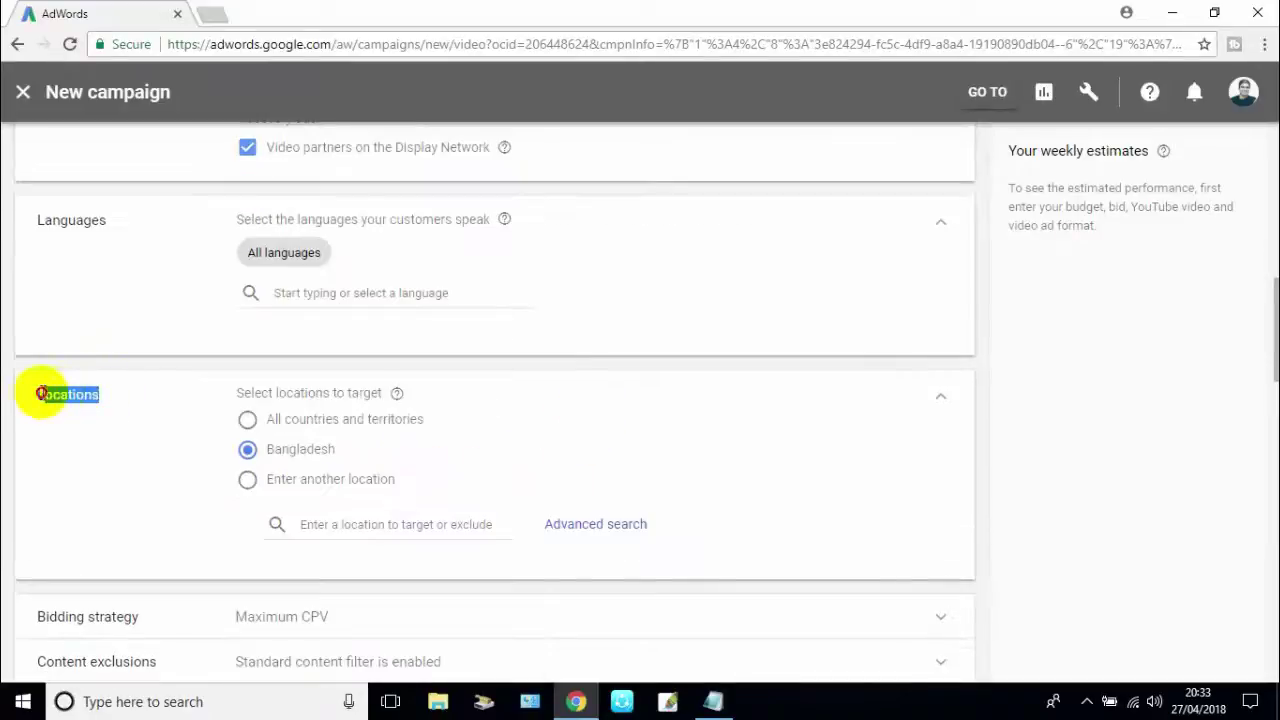
pyautogui.tripleClick(40, 394)
pyautogui.click(66, 400)
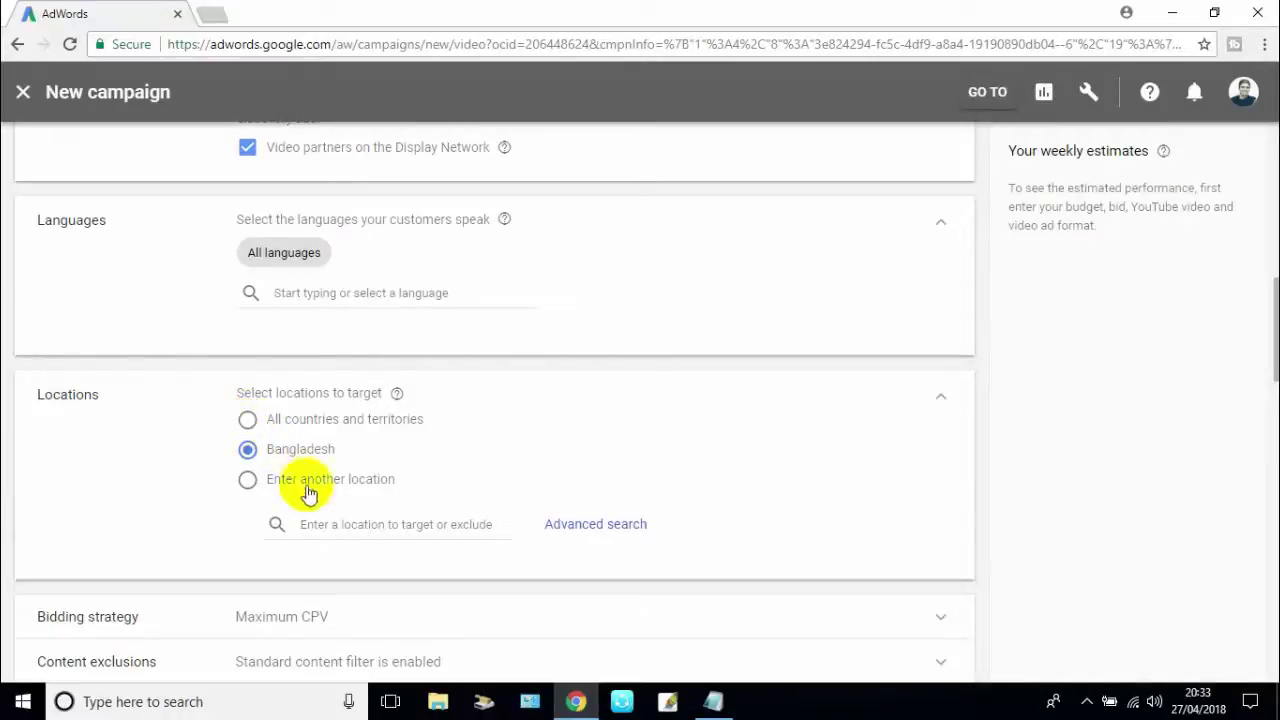
pyautogui.click(332, 526)
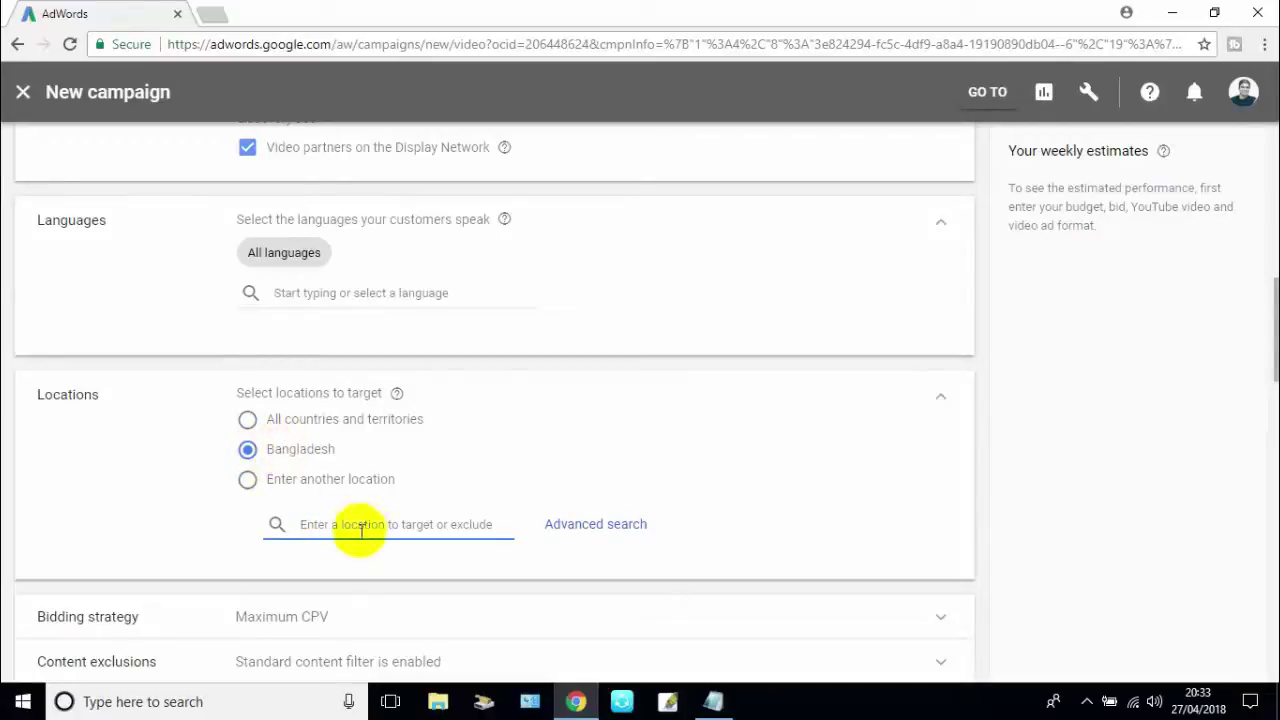
pyautogui.write('india')
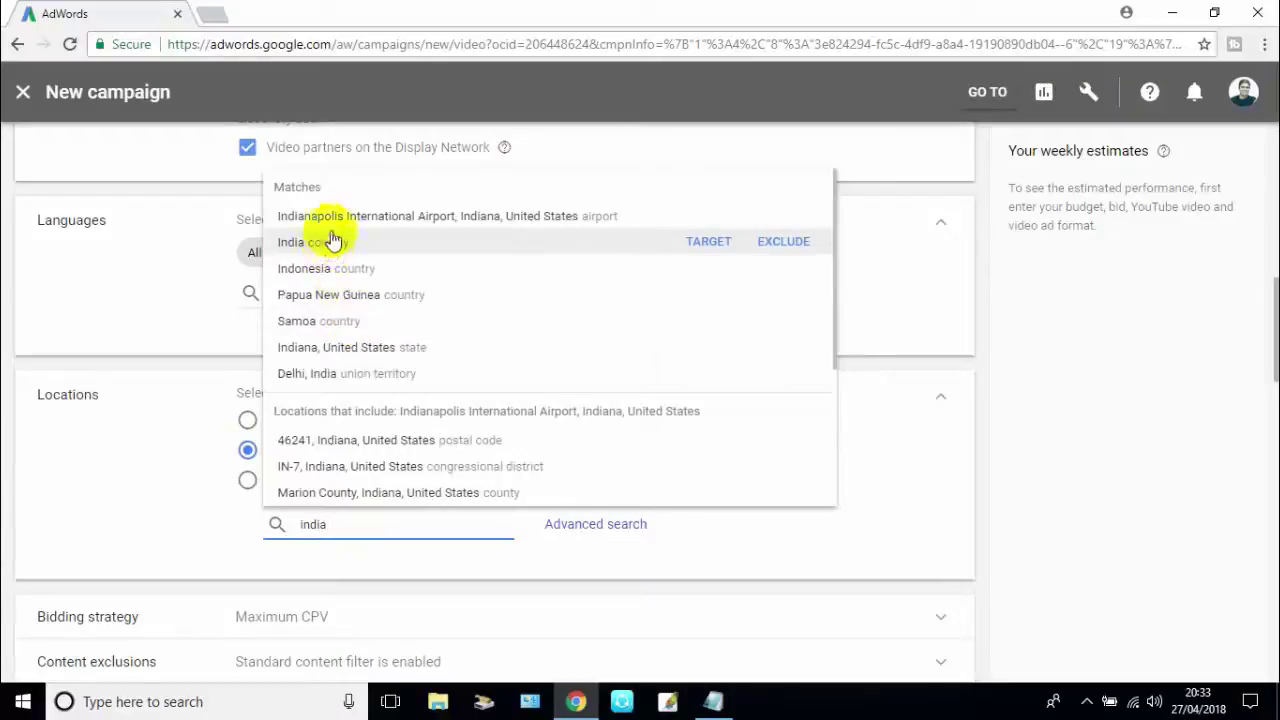
pyautogui.click(340, 216)
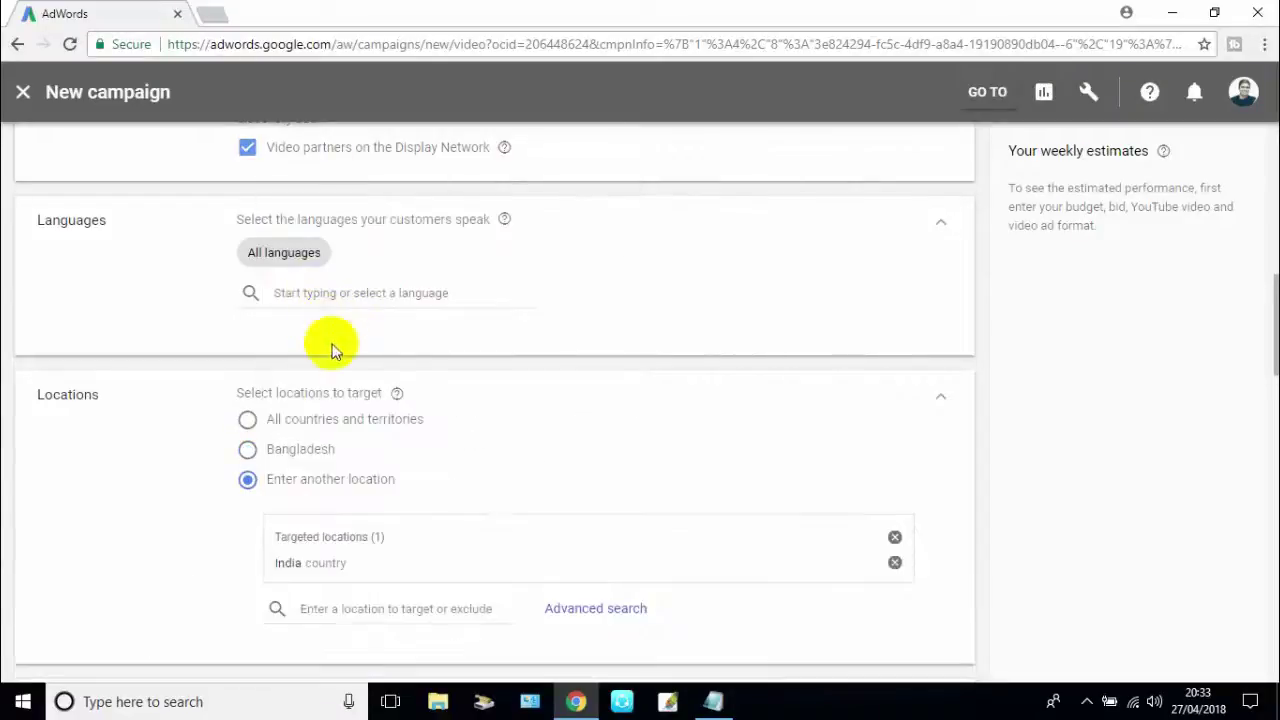
pyautogui.scroll(-1, 357, 600)
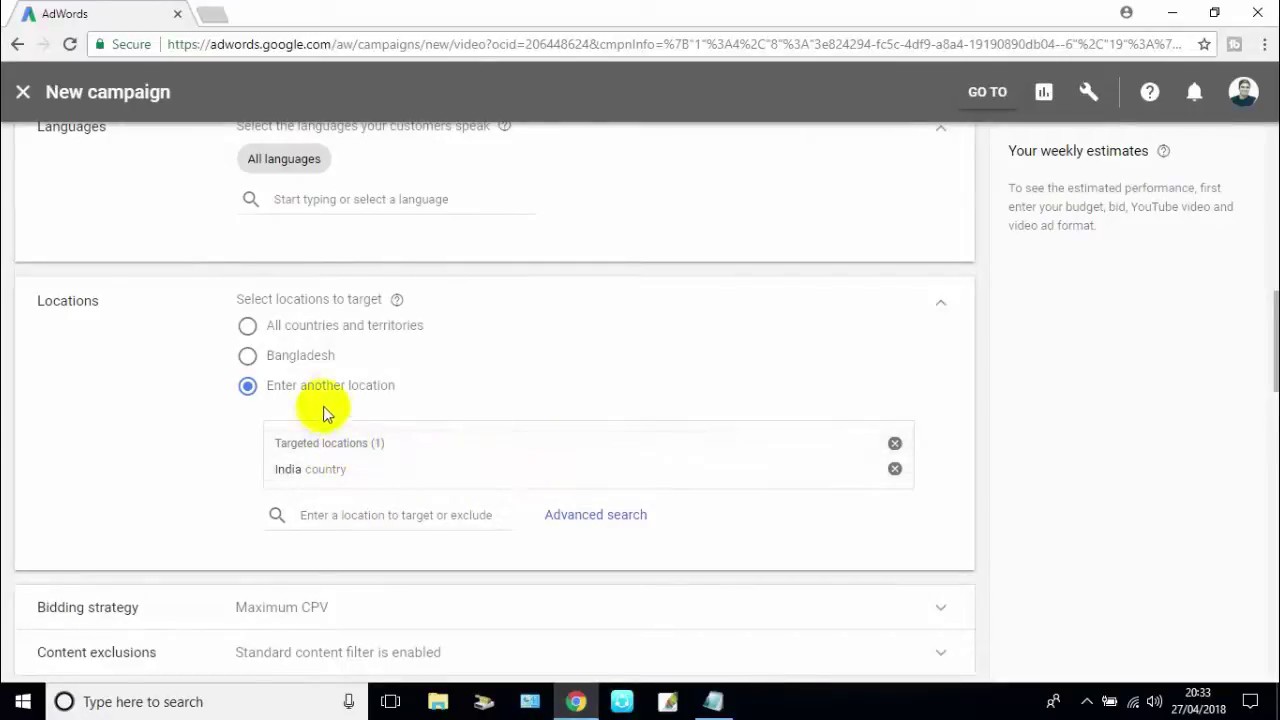
pyautogui.click(252, 358)
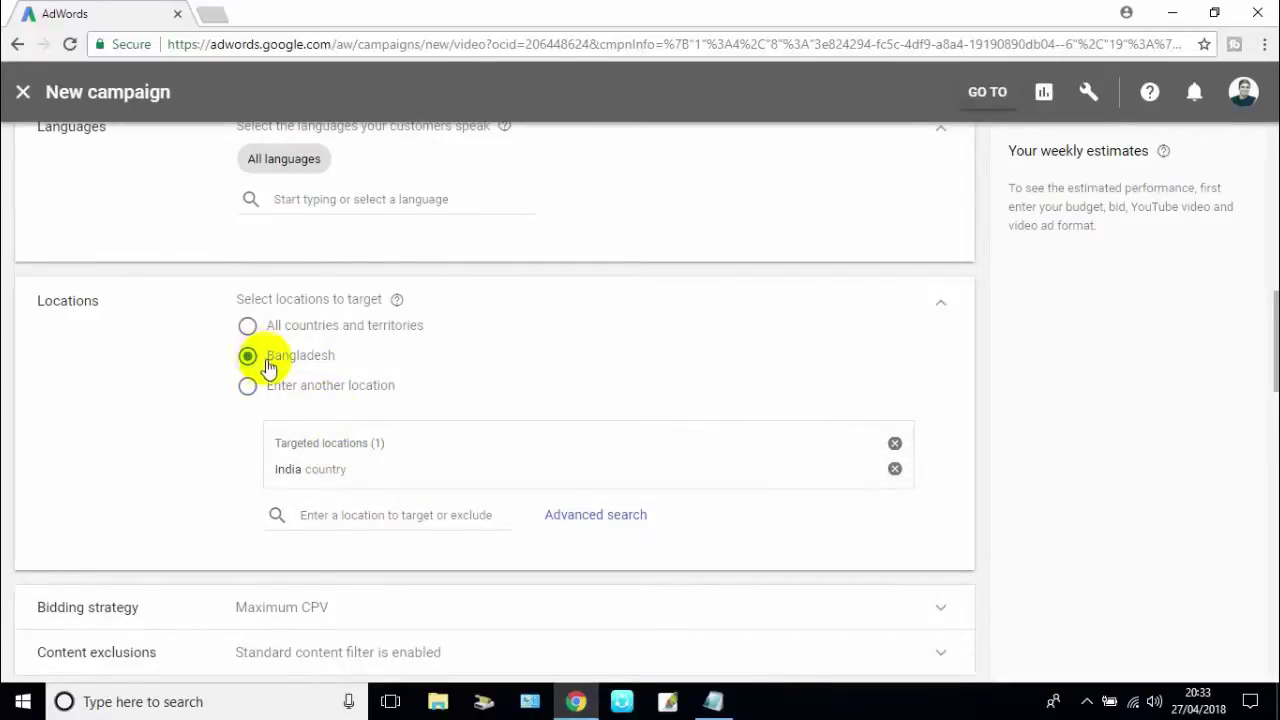
pyautogui.click(252, 388)
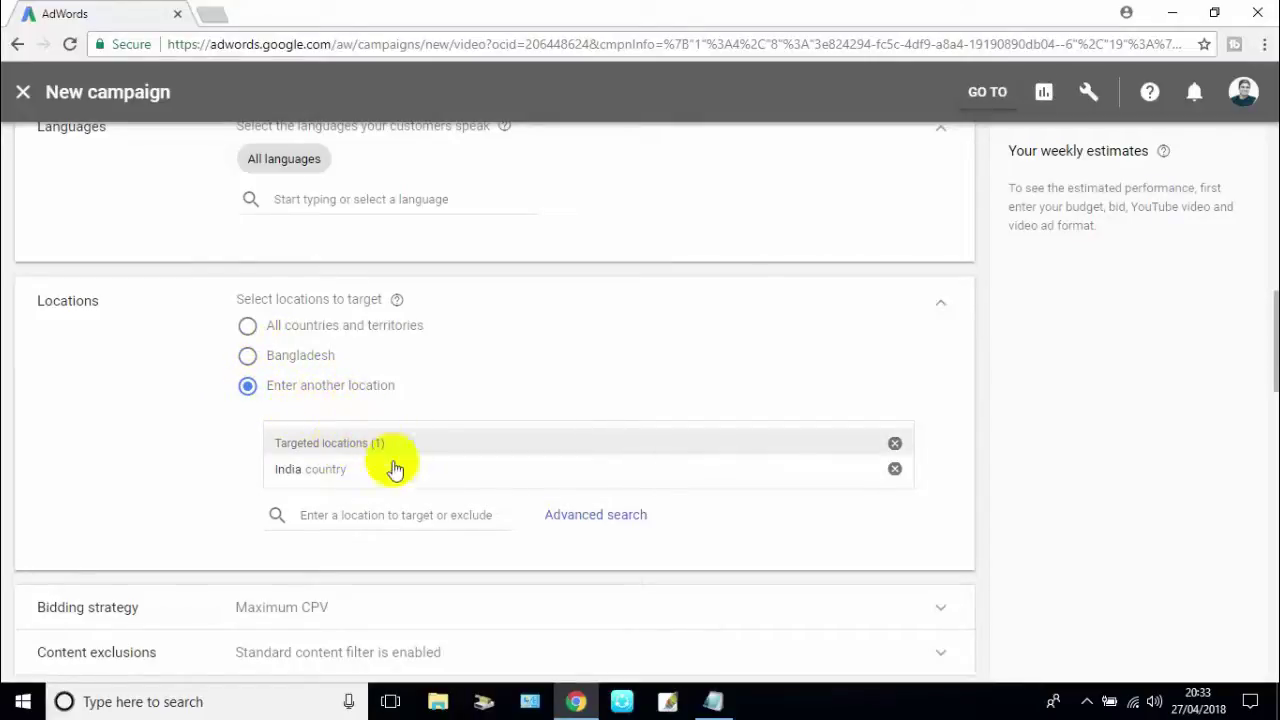
pyautogui.click(344, 510)
pyautogui.write('banga')
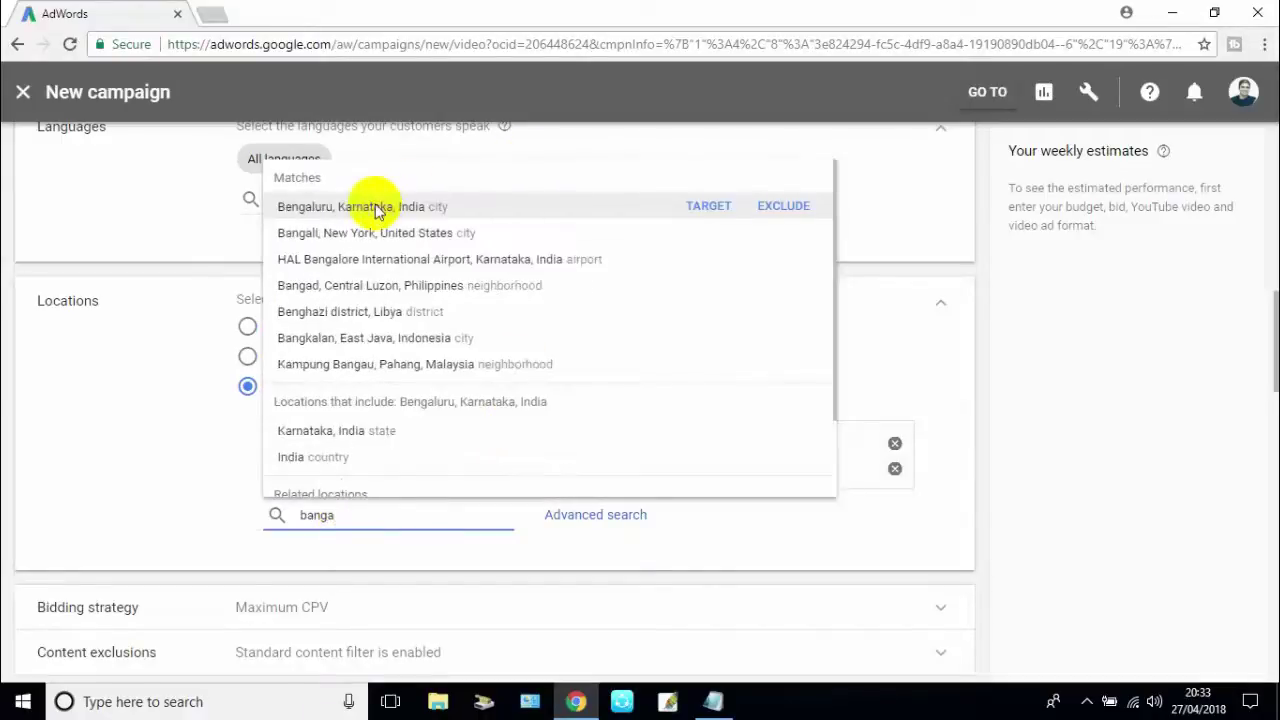
pyautogui.click(380, 207)
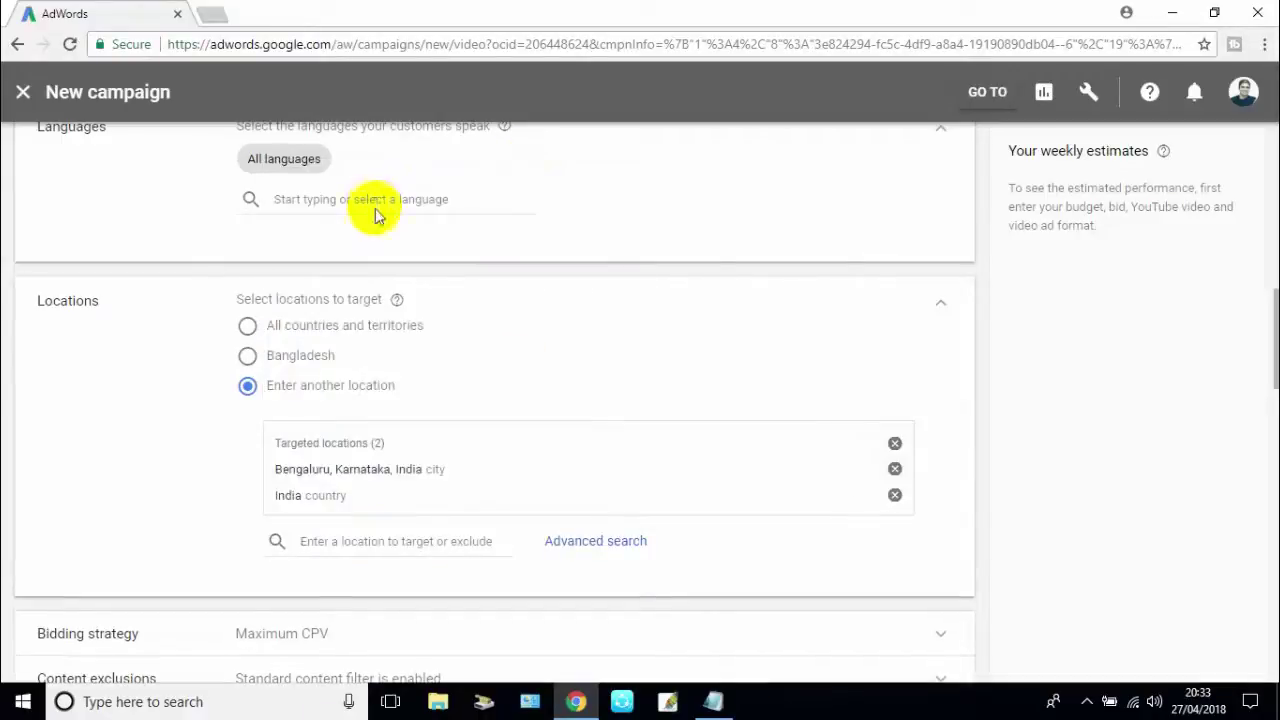
pyautogui.click(895, 469)
# Search the locations for "bangl" and add the country Bangladesh as a targeted location.
pyautogui.click(368, 516)
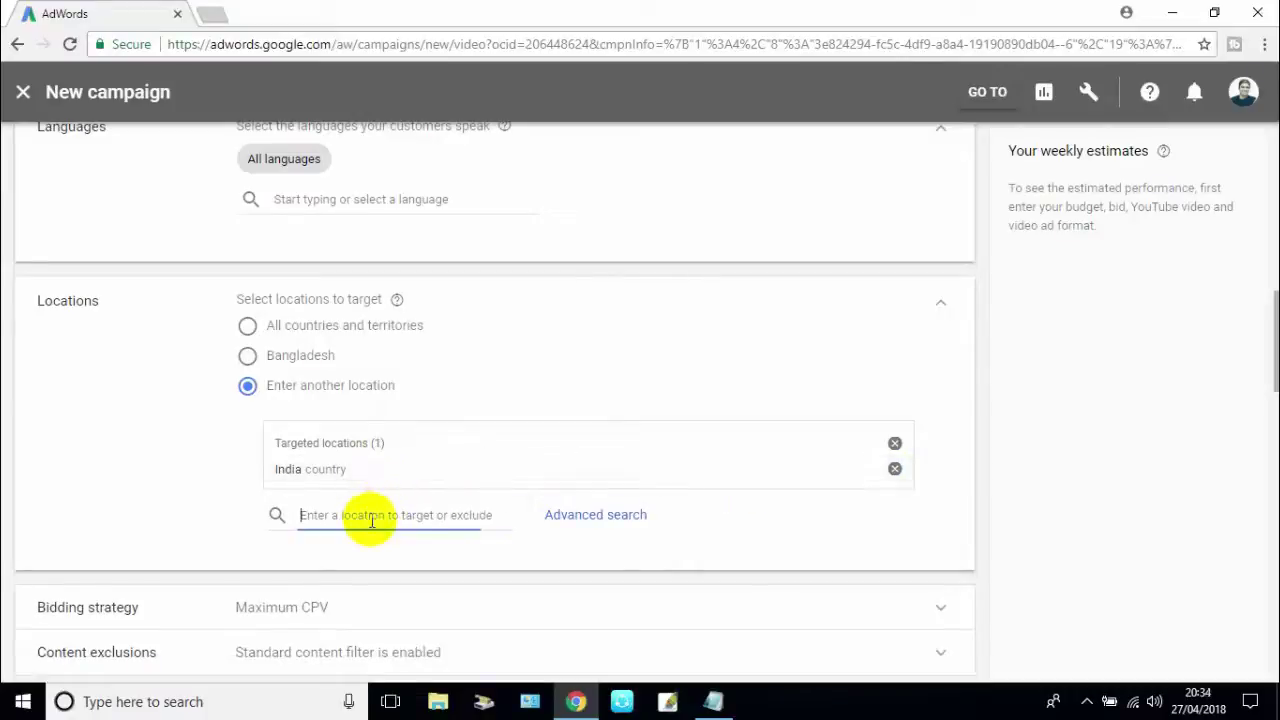
pyautogui.write('ban')
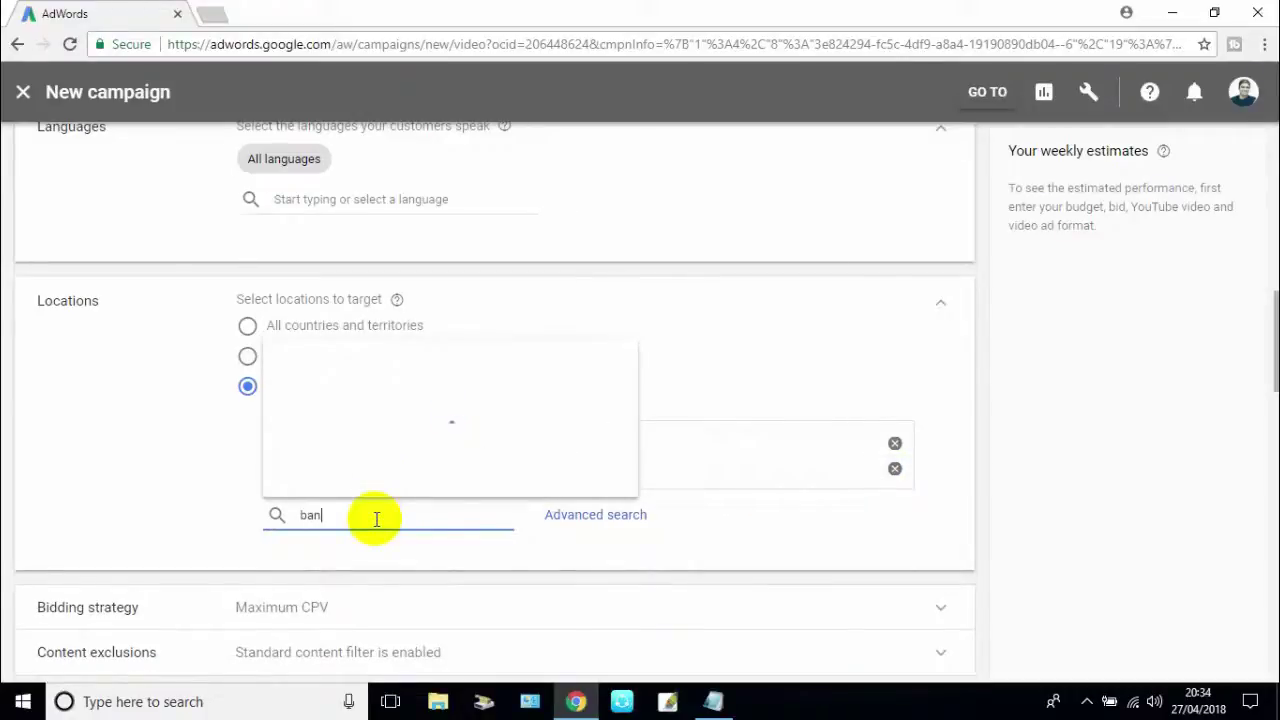
pyautogui.write('gl')
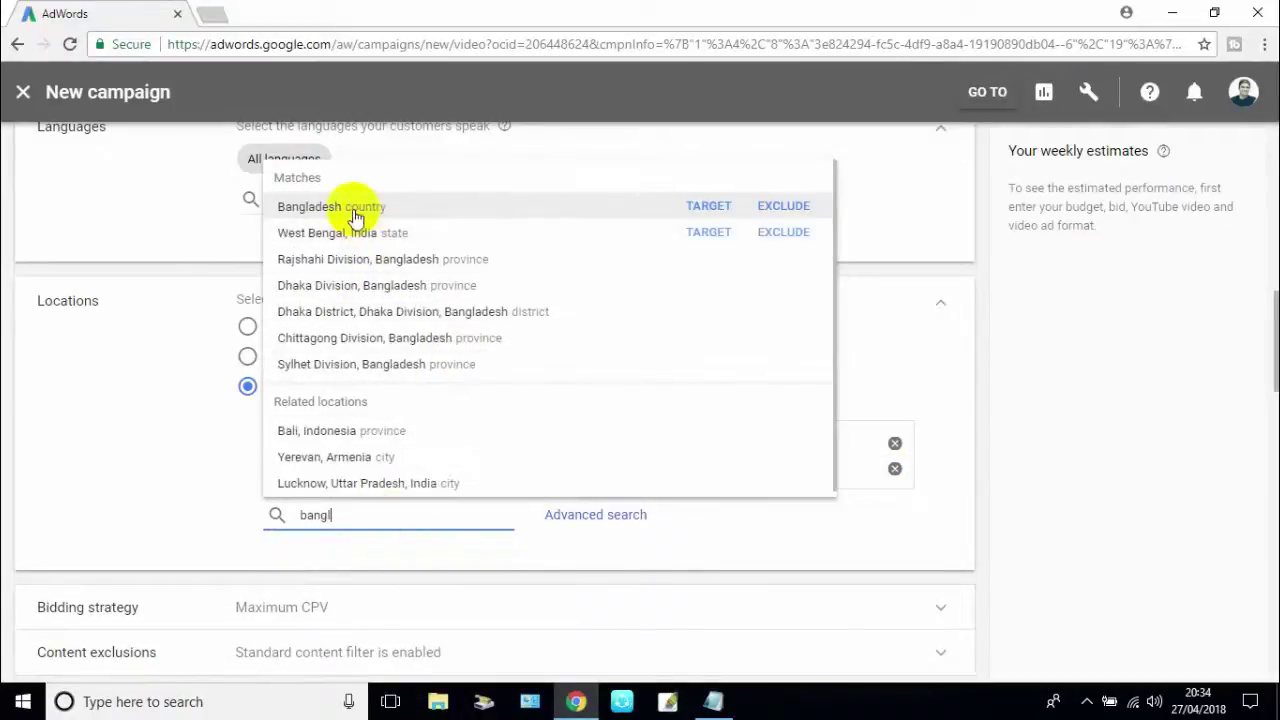
pyautogui.click(355, 212)
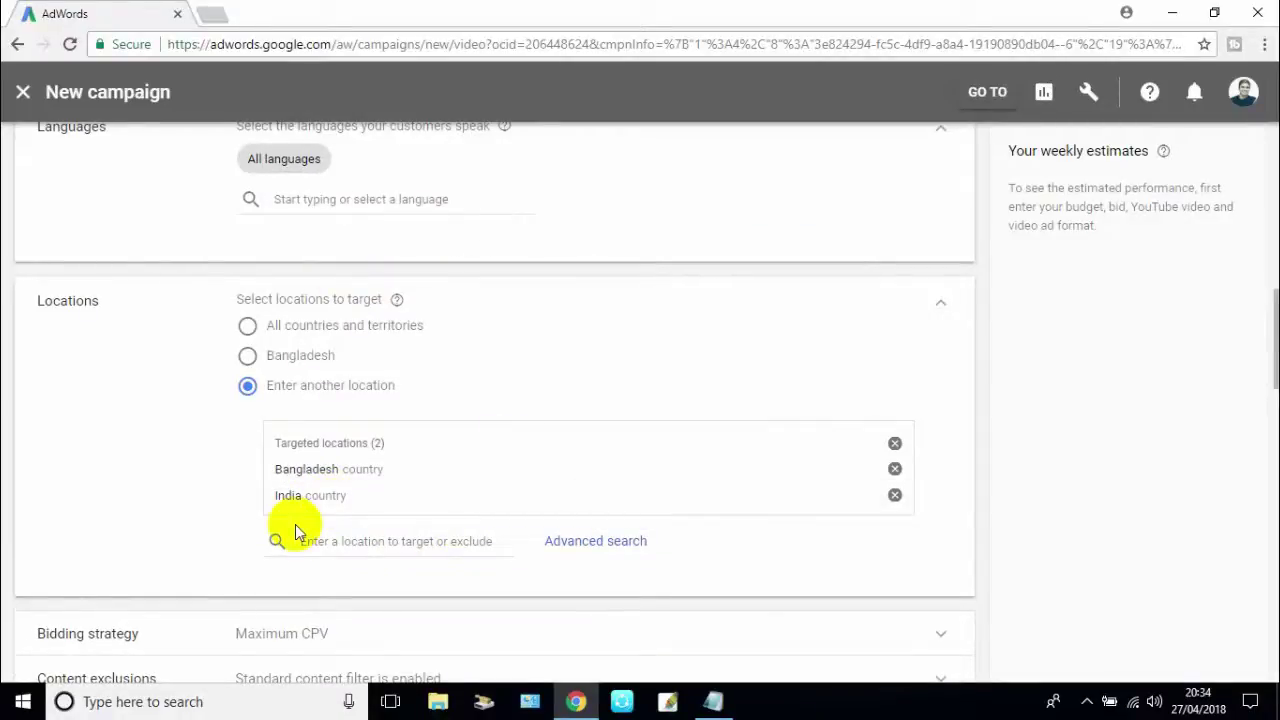
# Expand the Bidding strategy and Content exclusions settings and look through their options.
pyautogui.scroll(-2, 295, 524)
pyautogui.click(194, 455)
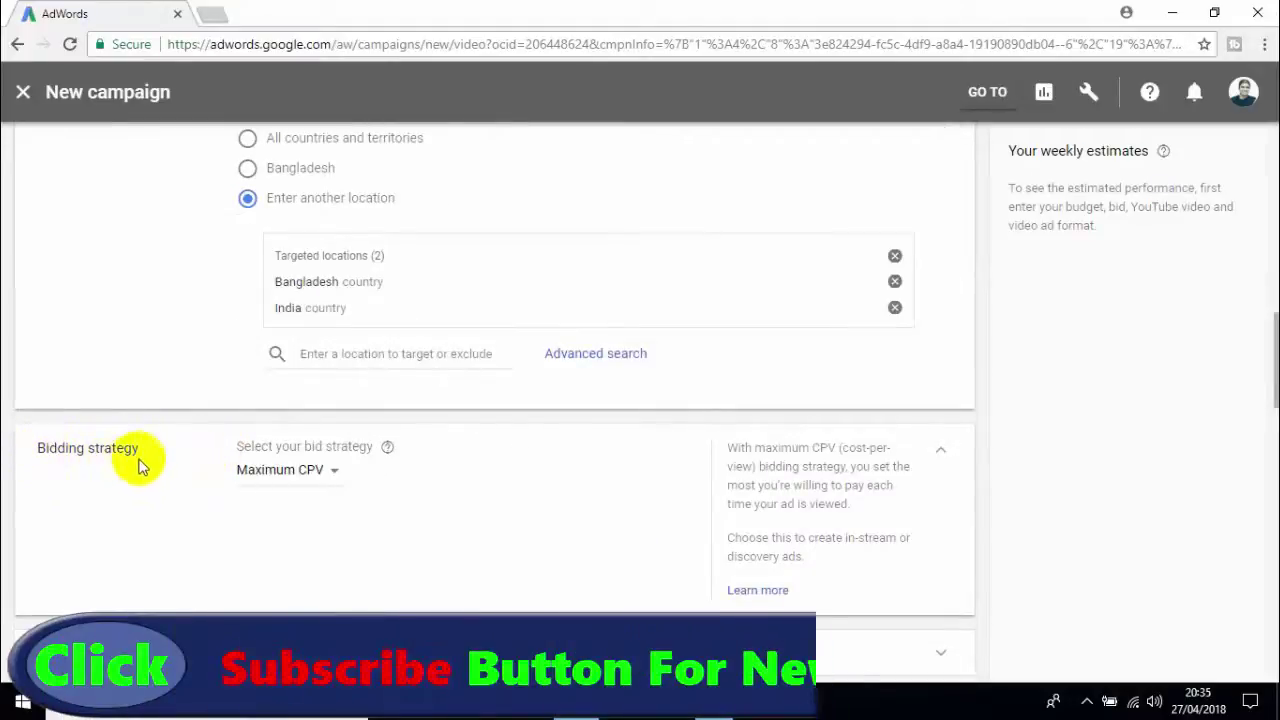
pyautogui.scroll(-4, 200, 455)
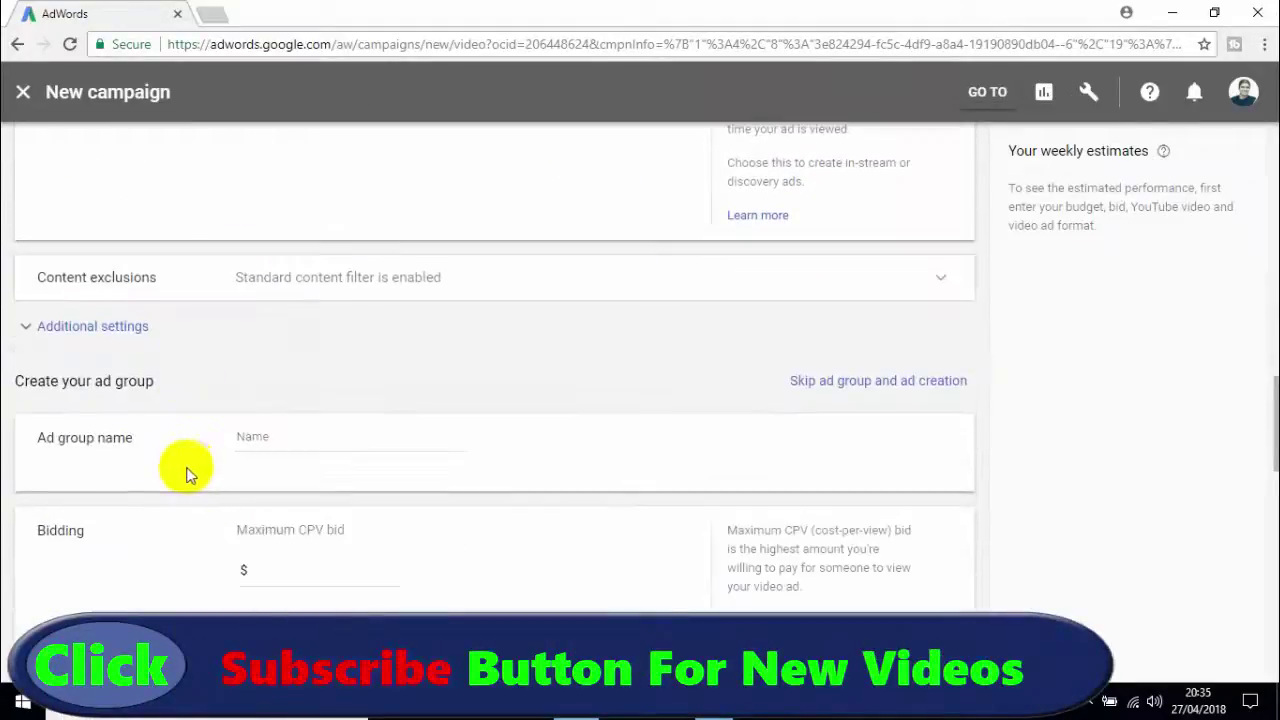
pyautogui.click(148, 289)
pyautogui.scroll(-5, 128, 351)
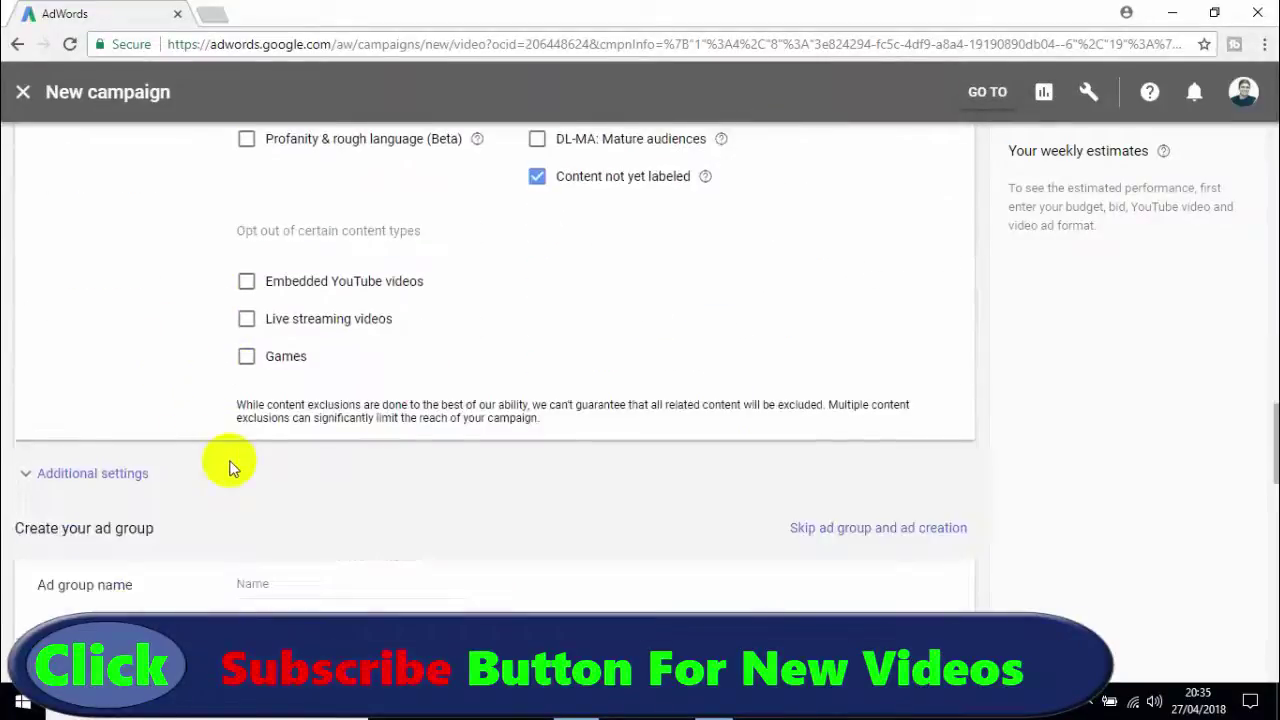
# Name the ad group "YouTube Videos".
pyautogui.scroll(-2, 229, 468)
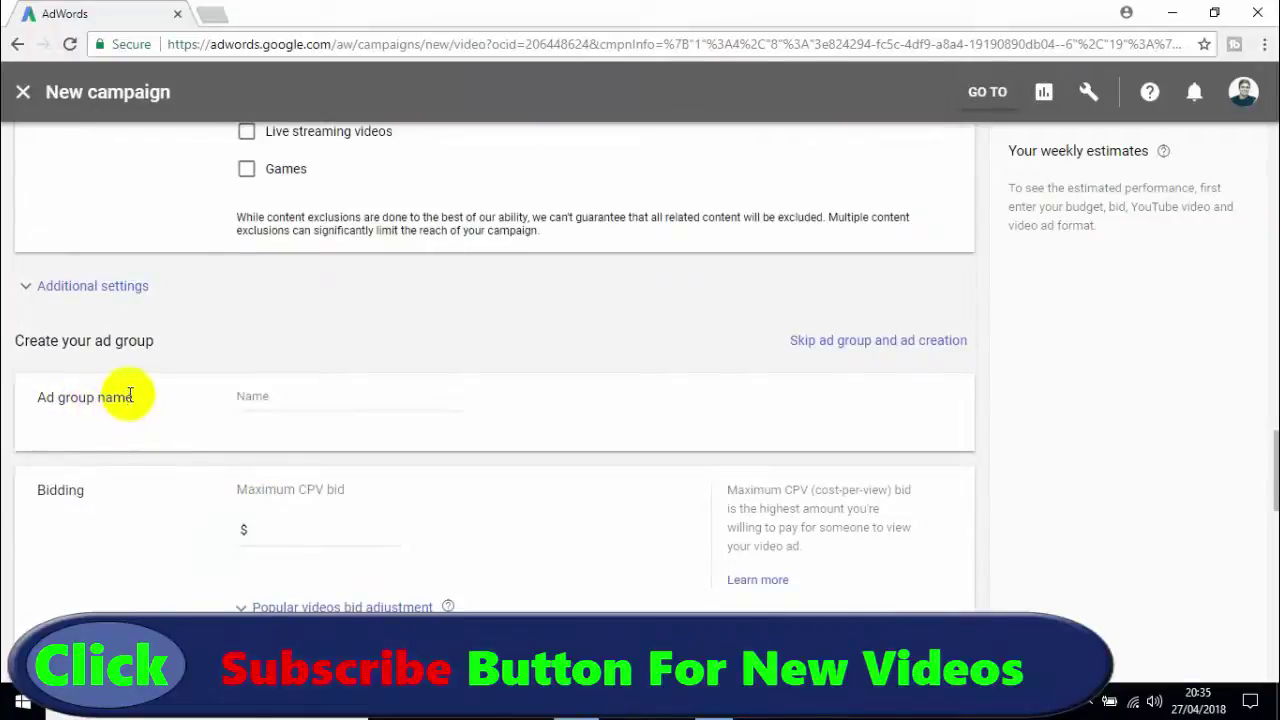
pyautogui.click(270, 395)
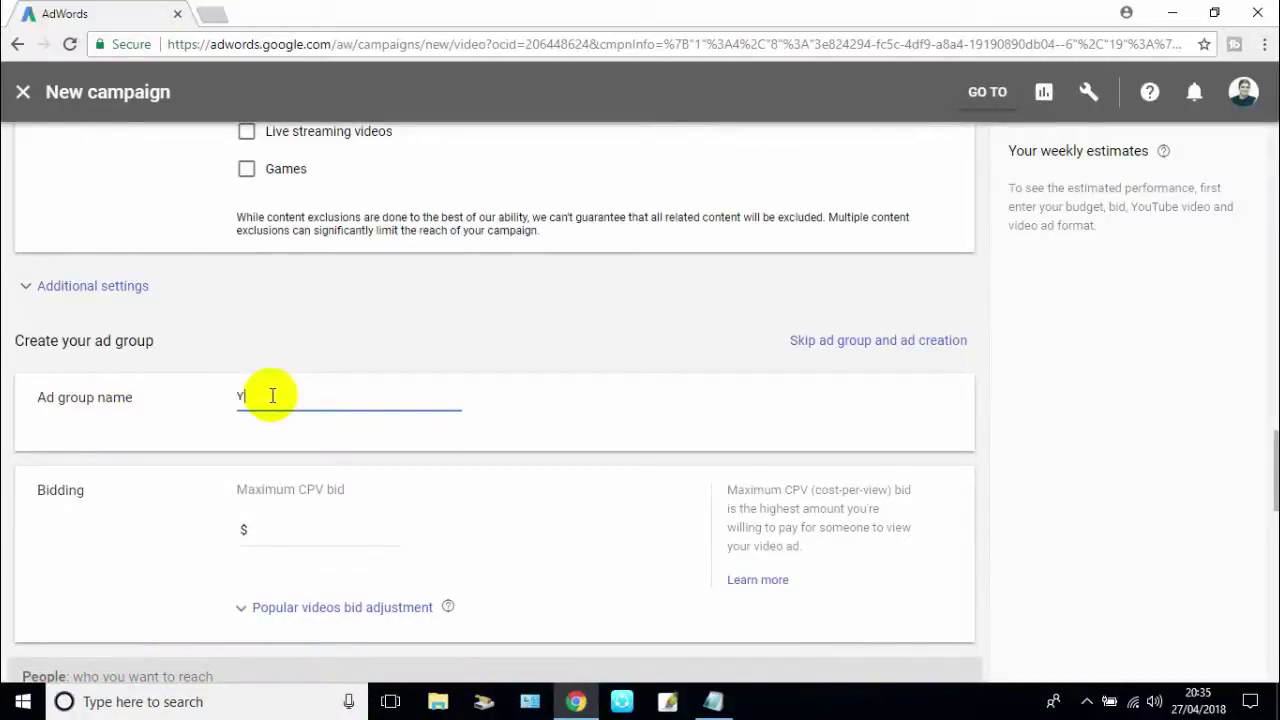
pyautogui.write('You')
pyautogui.press('BackSpace')
pyautogui.press('BackSpace')
pyautogui.write('ouTube Vid')
# Set the ad group's maximum CPV bid to $0.20.
pyautogui.scroll(-1, 354, 523)
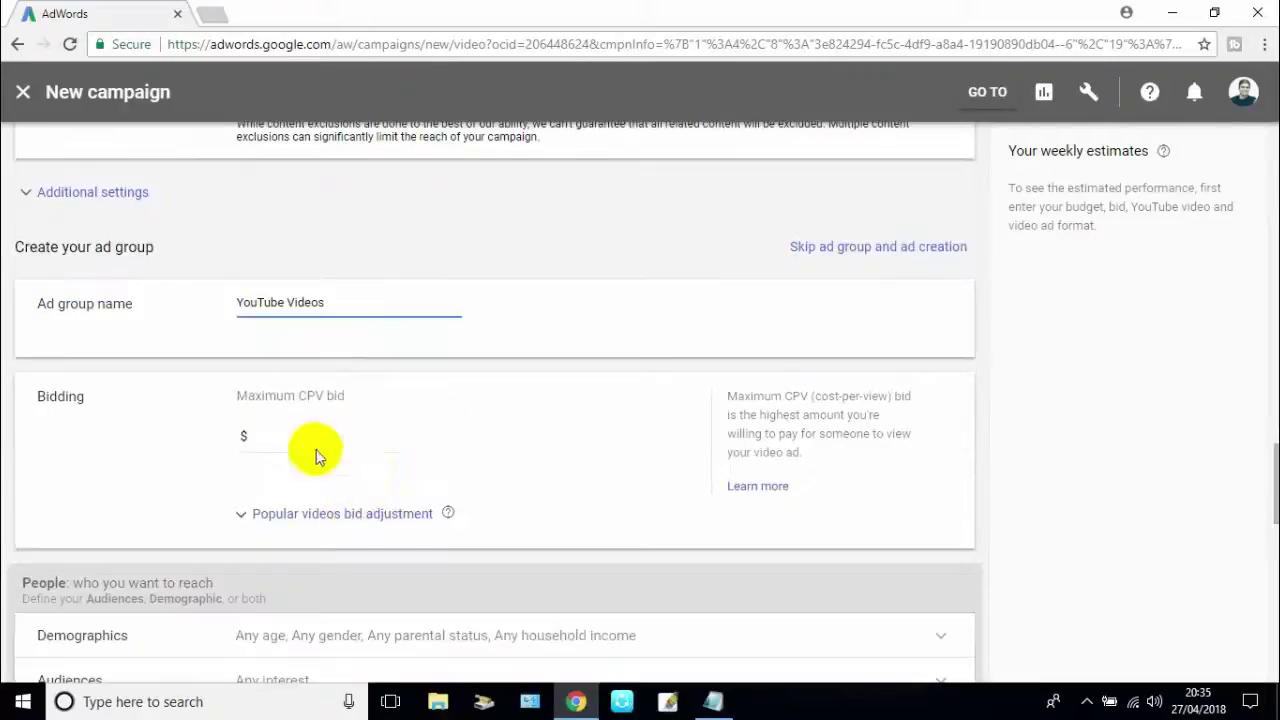
pyautogui.click(252, 440)
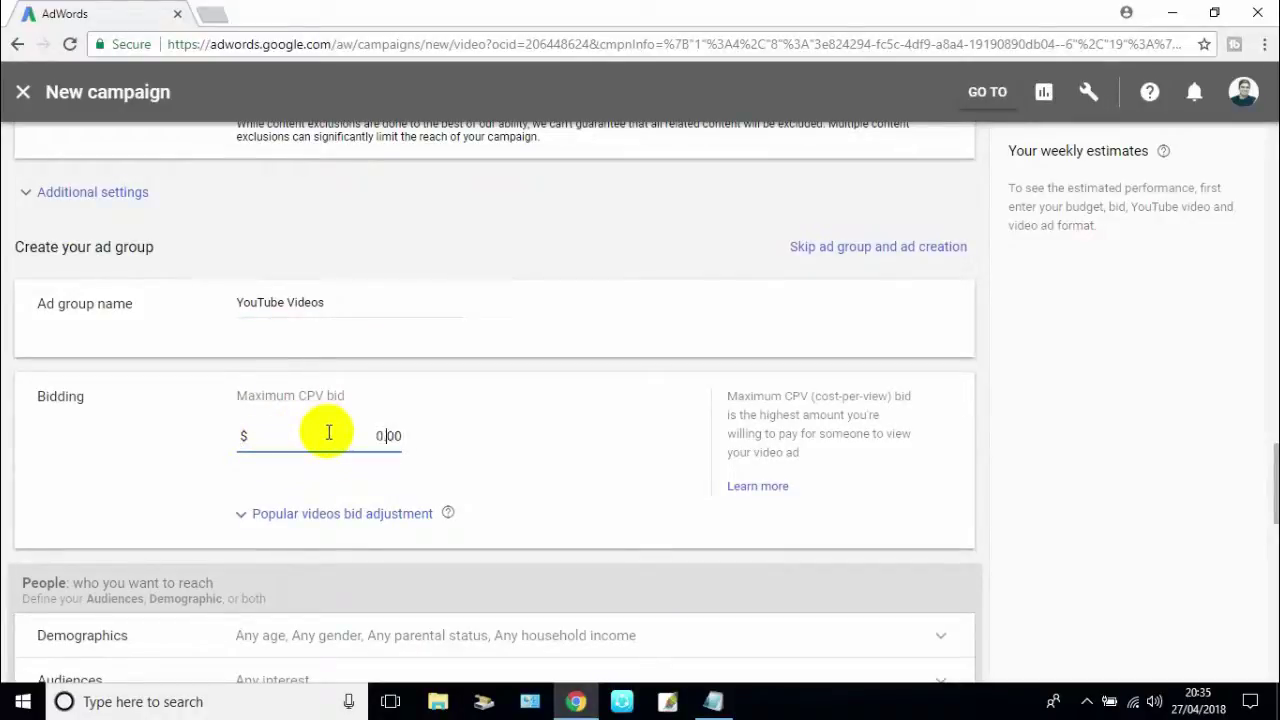
pyautogui.click(459, 432)
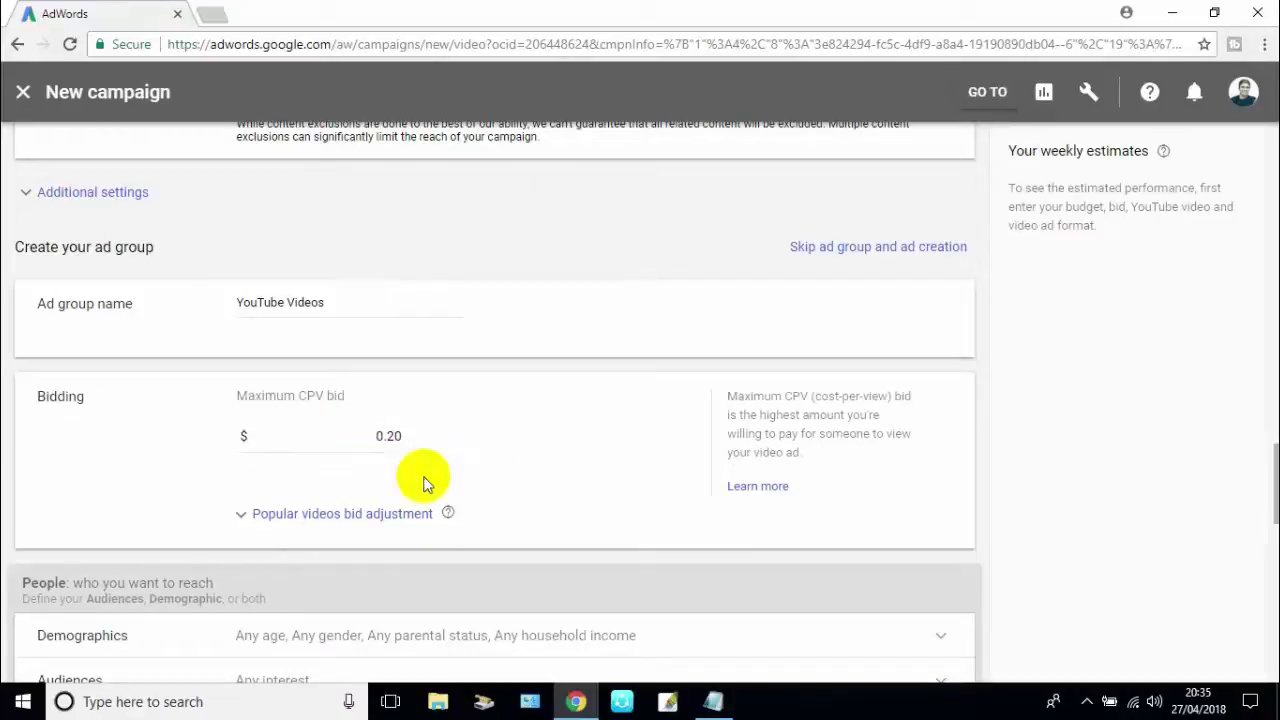
# Expand the popular videos bid adjustment and set it to 10 %.
pyautogui.click(307, 514)
pyautogui.scroll(-2, 400, 510)
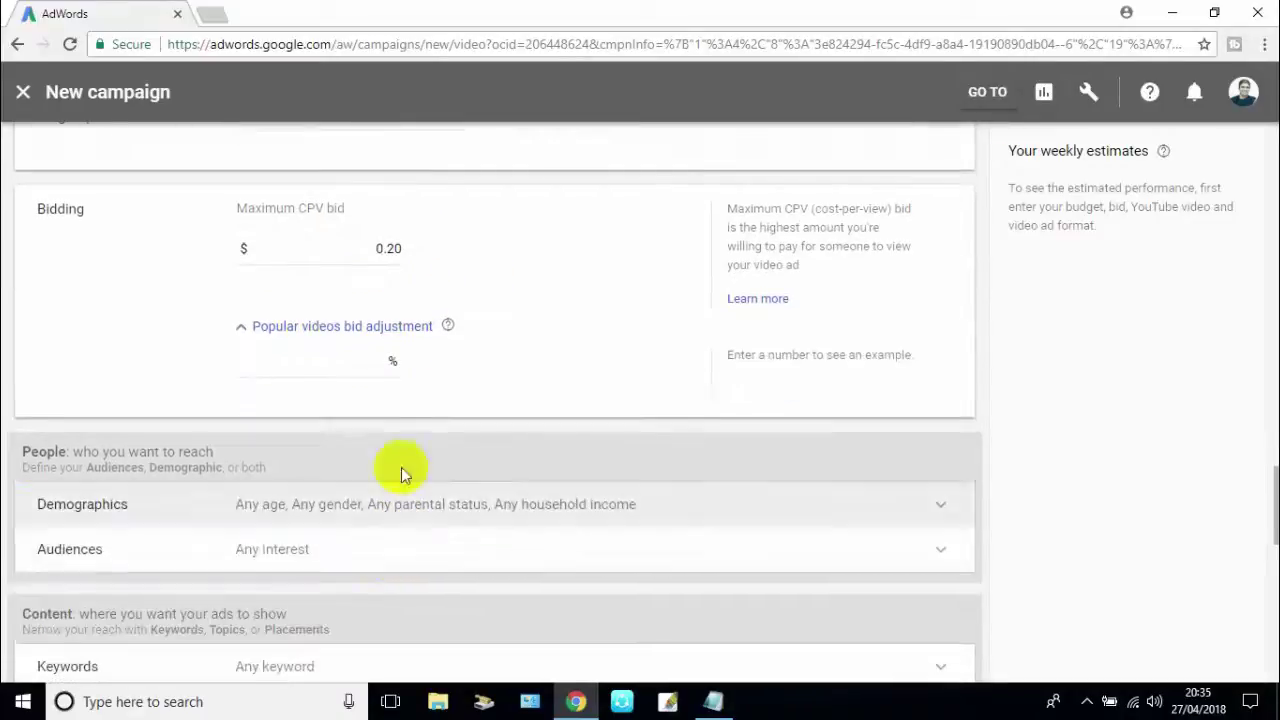
pyautogui.click(389, 364)
pyautogui.write('1')
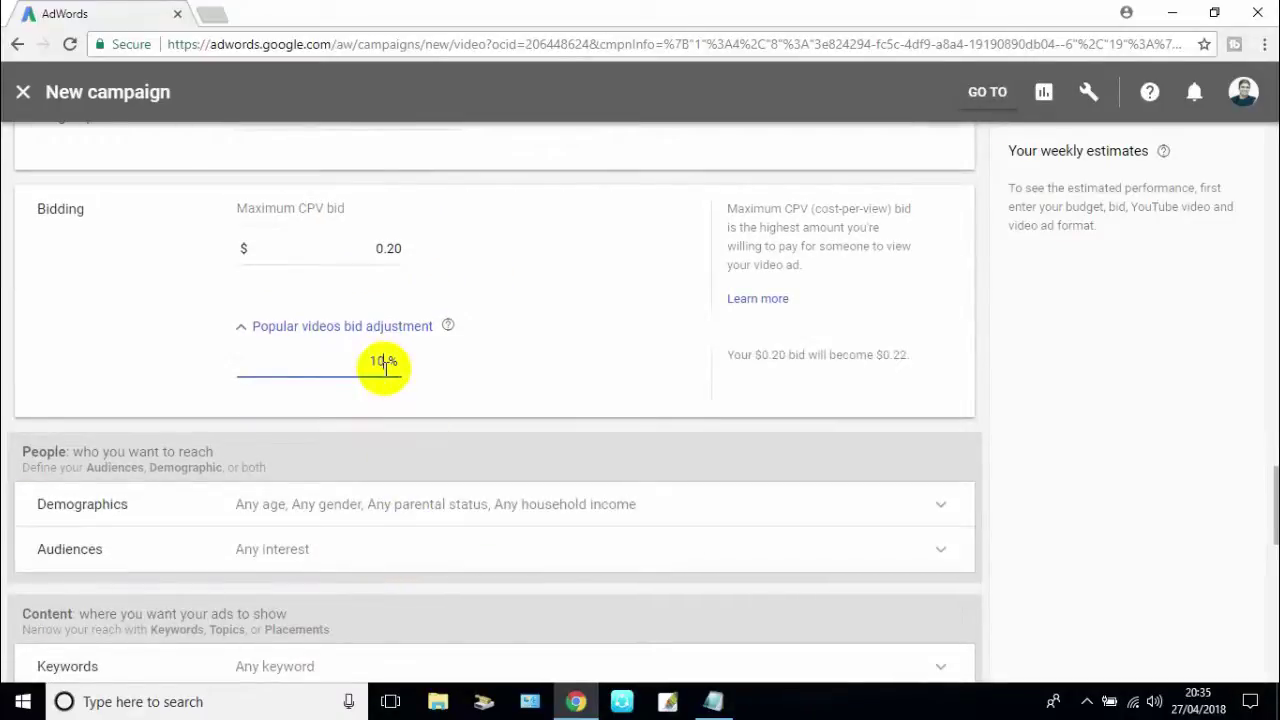
pyautogui.write('0')
pyautogui.click(518, 338)
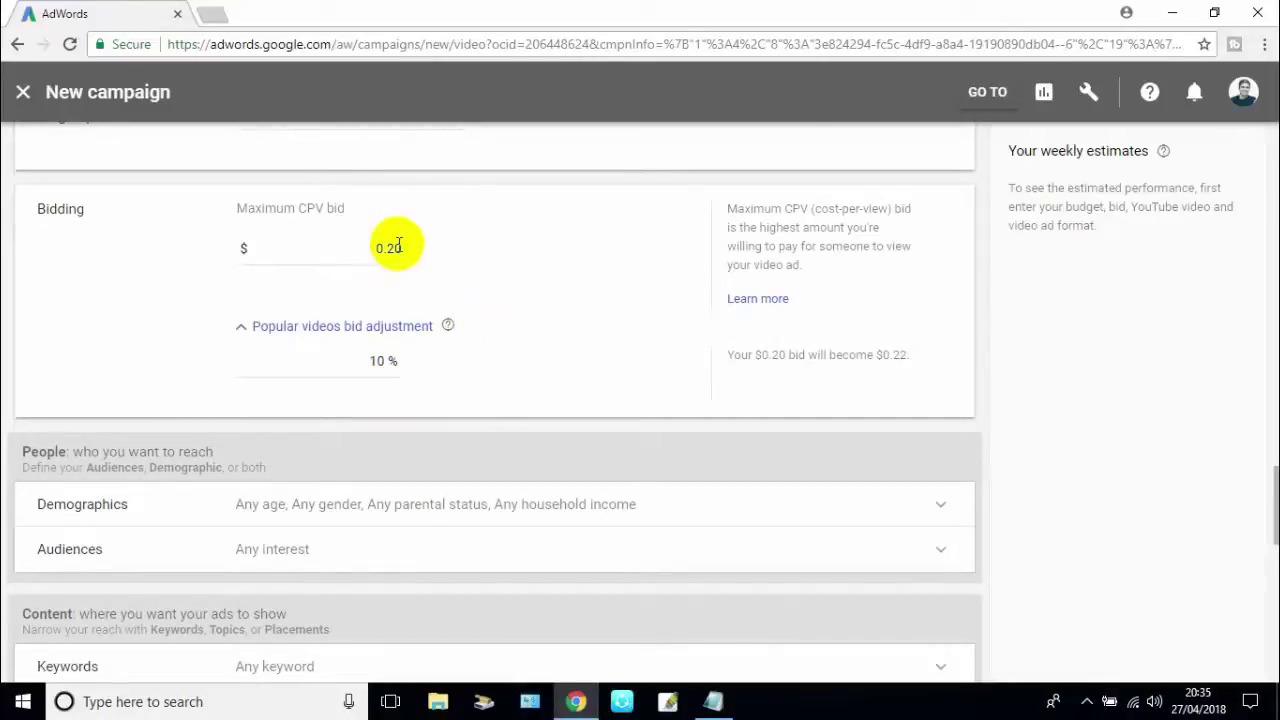
pyautogui.moveTo(392, 249); pyautogui.dragTo(415, 275)
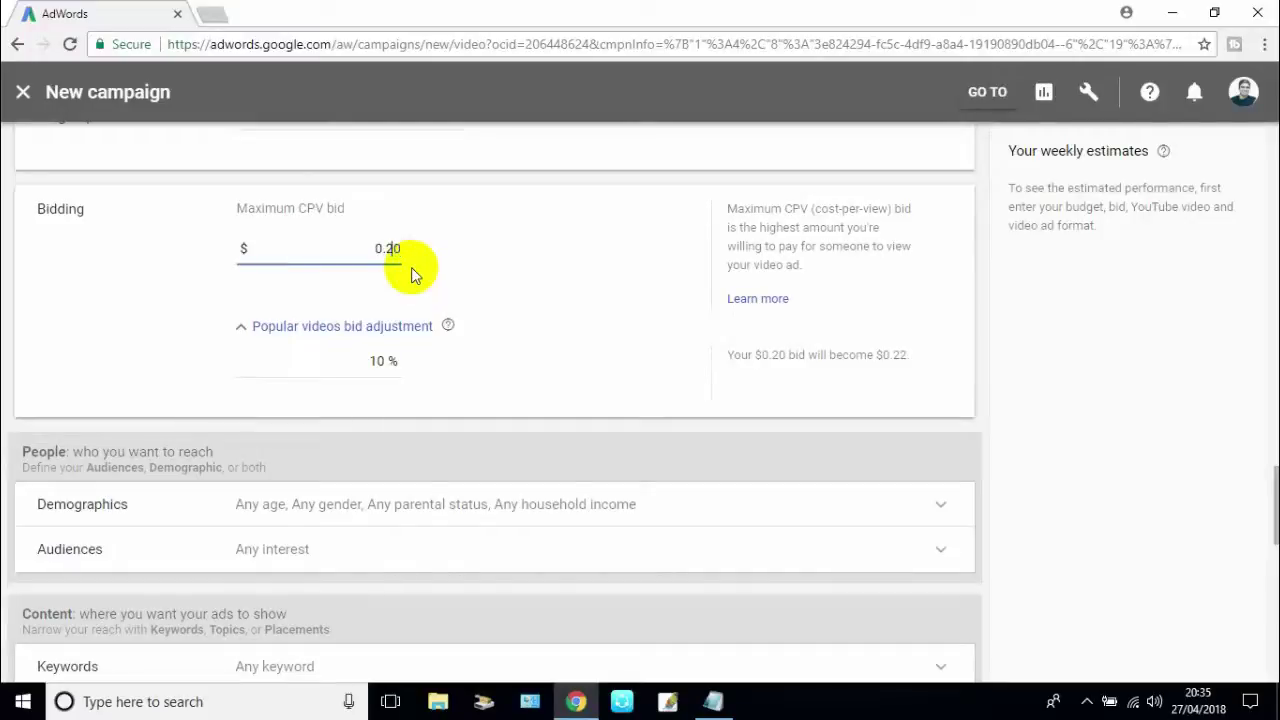
pyautogui.write('0010')
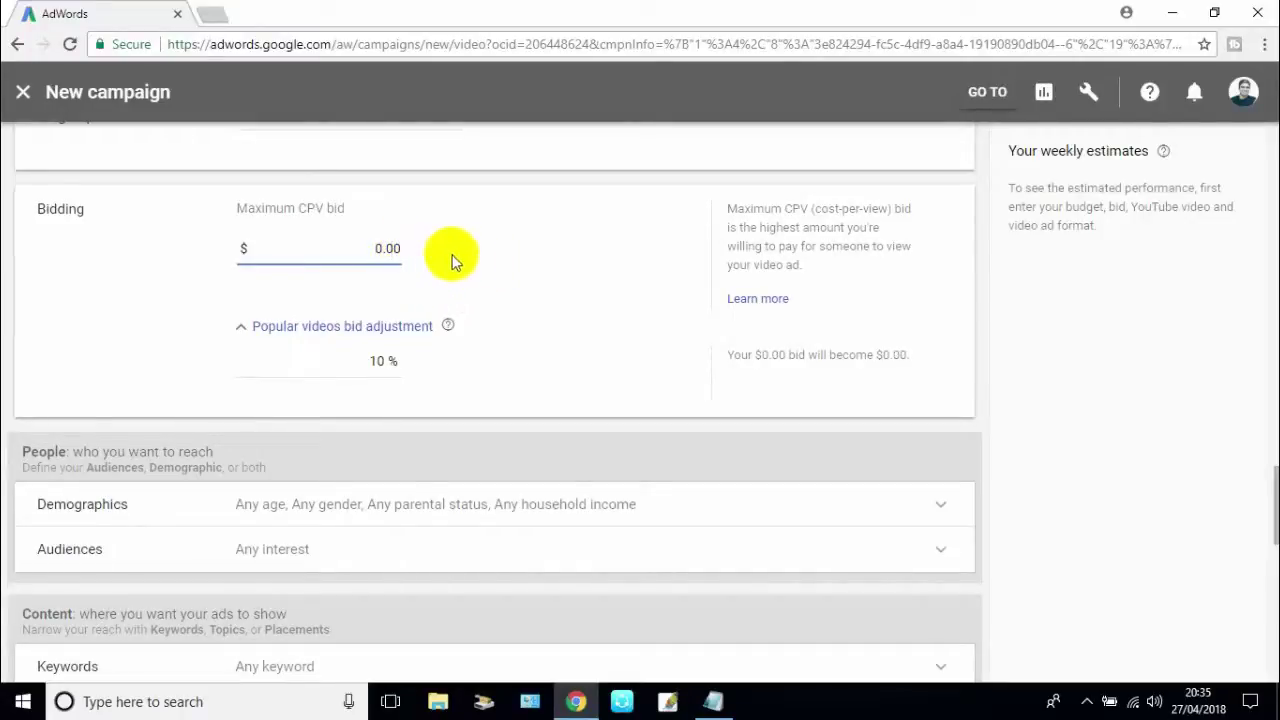
pyautogui.press('Return')
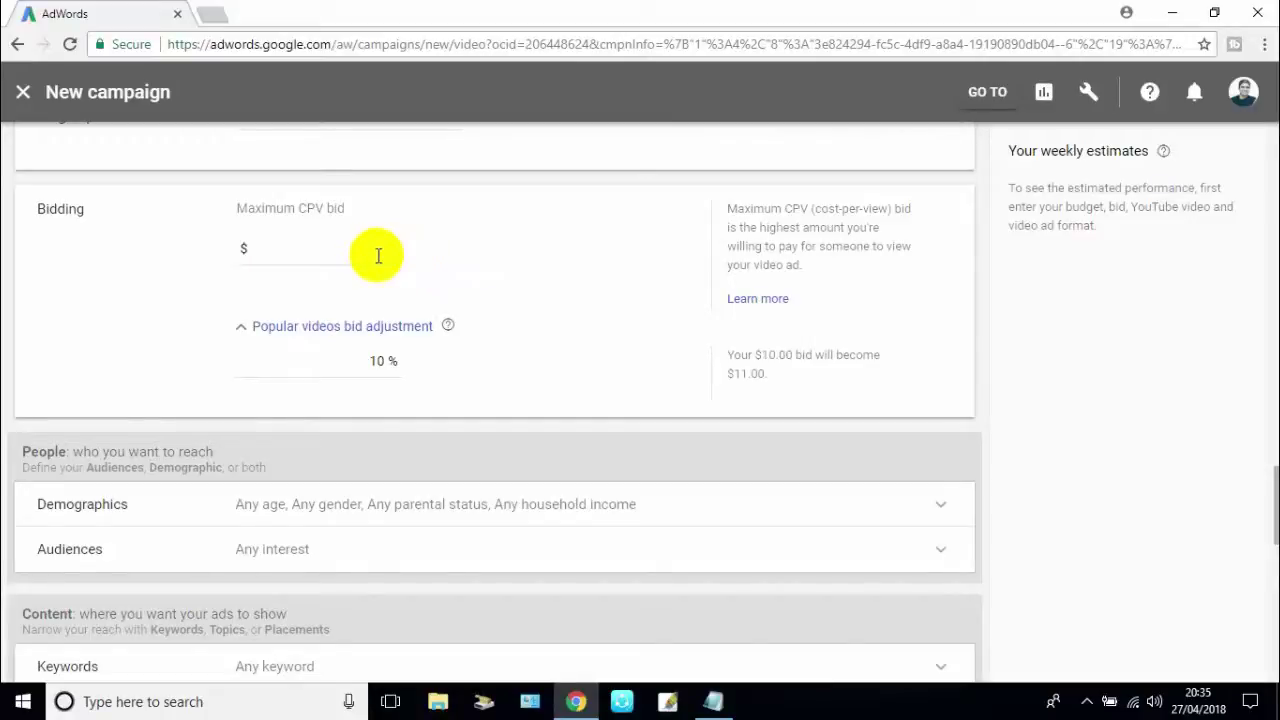
# Set the ad group's maximum CPV bid to $0.02.
pyautogui.click(364, 253)
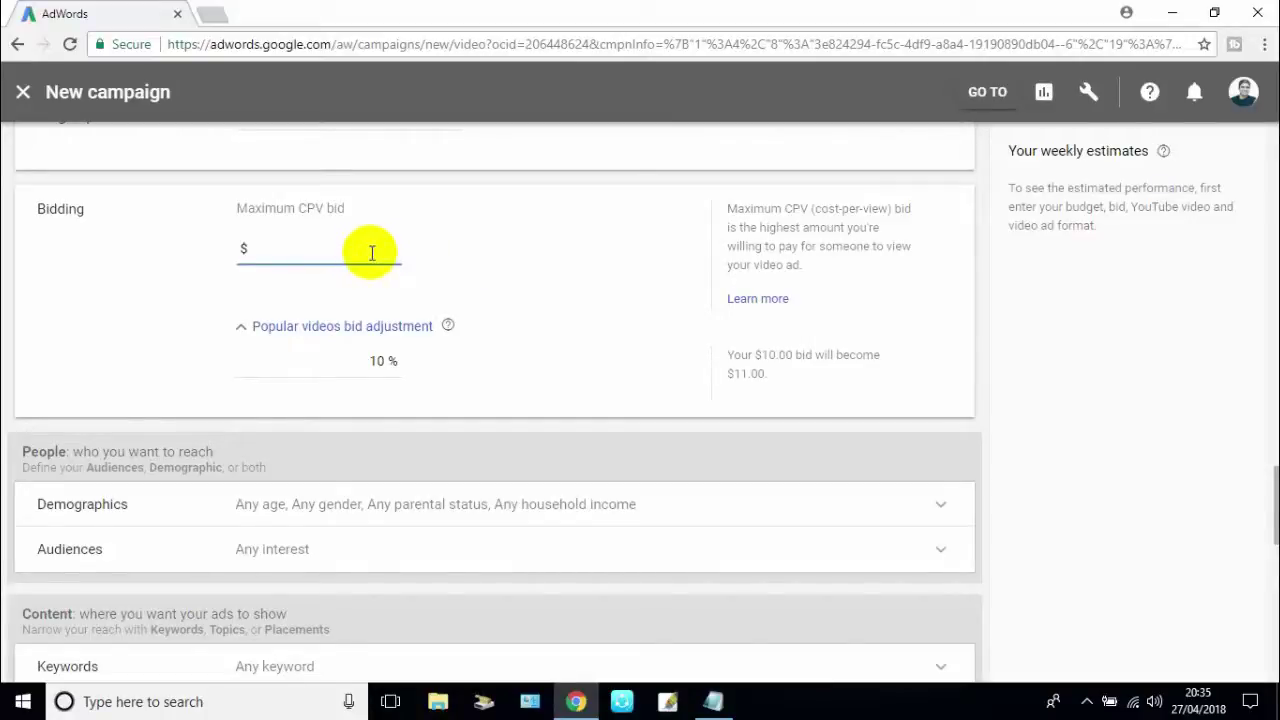
pyautogui.write('0.00')
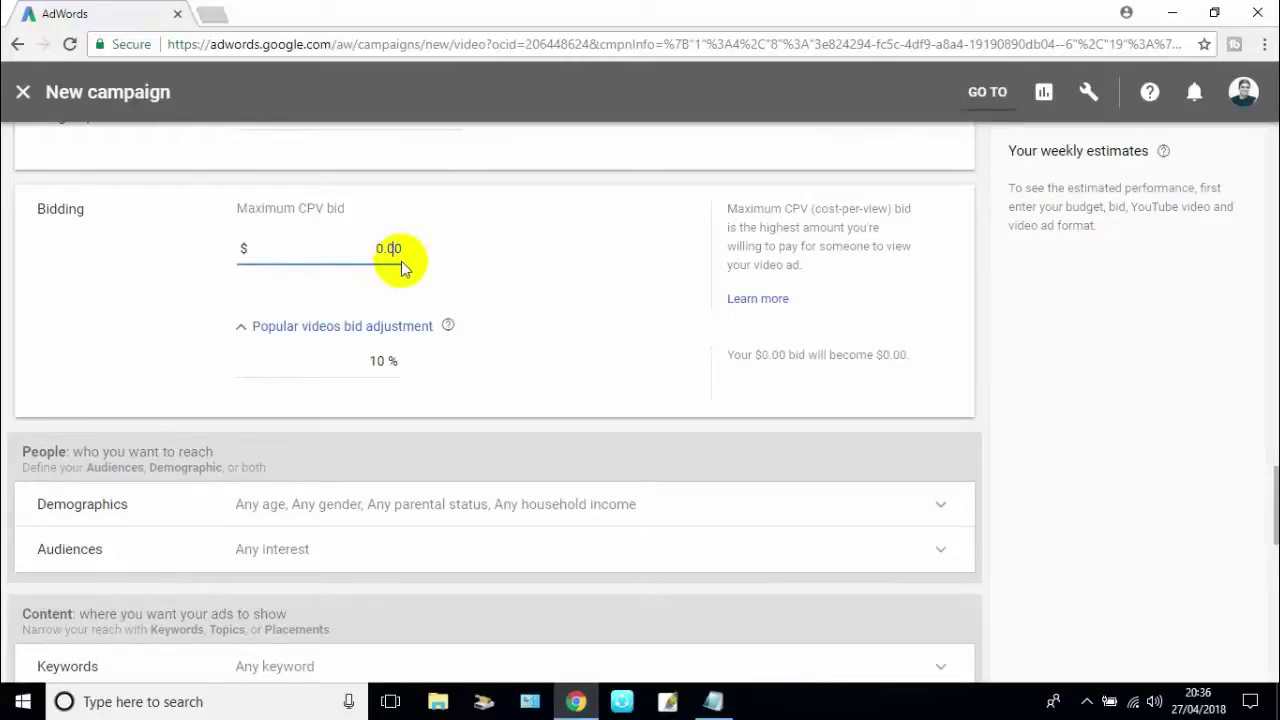
pyautogui.press('BackSpace')
pyautogui.write('2')
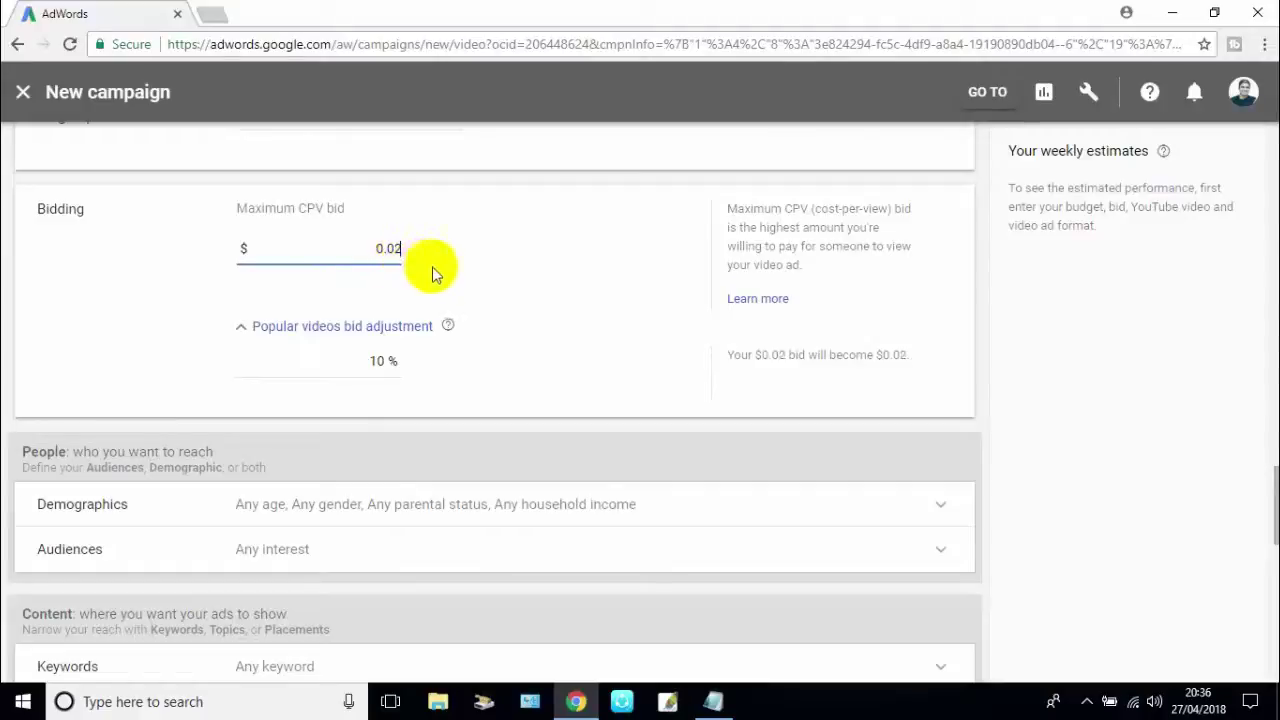
pyautogui.click(475, 263)
pyautogui.scroll(-1, 457, 380)
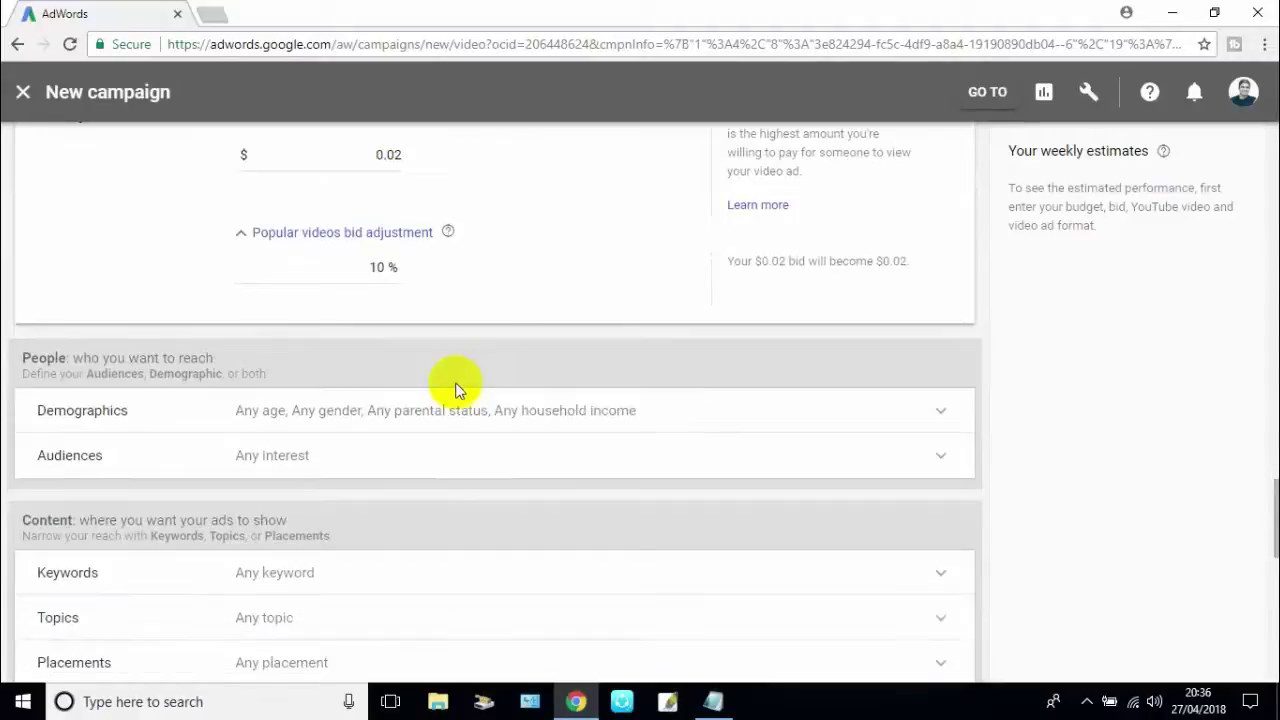
pyautogui.scroll(1, 380, 331)
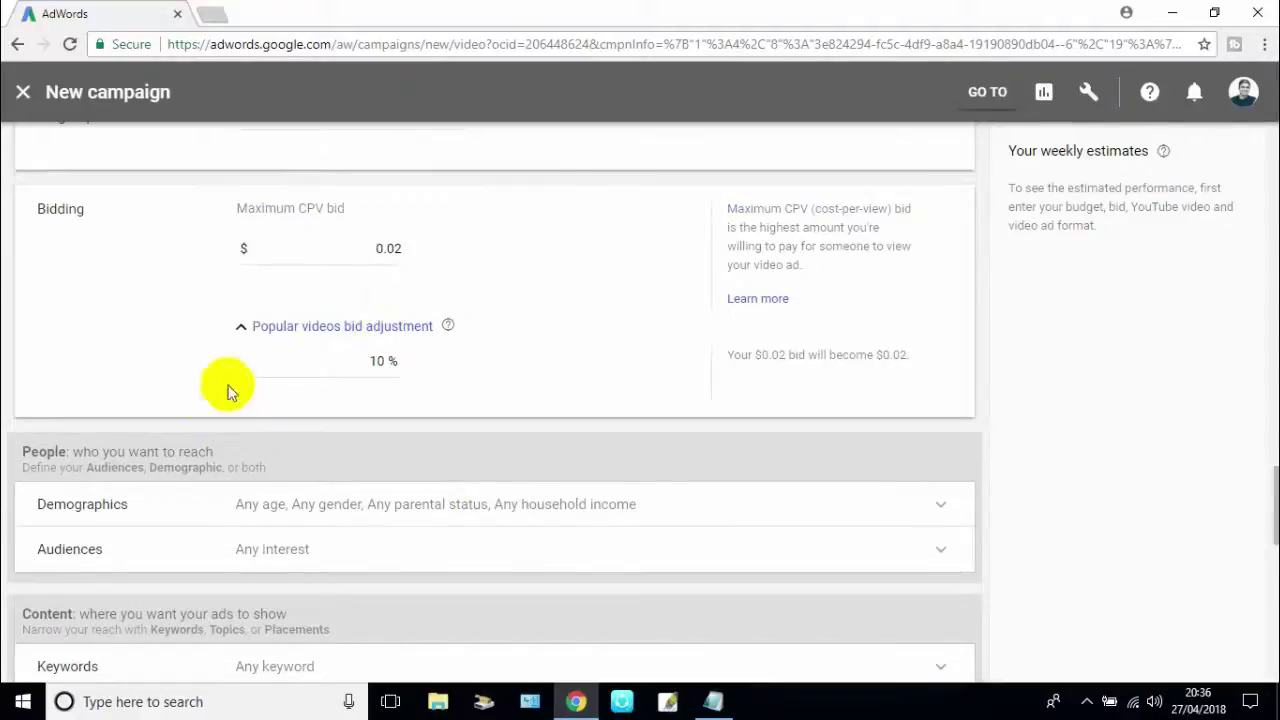
# Expand the Demographics and Audiences settings and look through the targeting options for the people to reach.
pyautogui.scroll(-1, 271, 471)
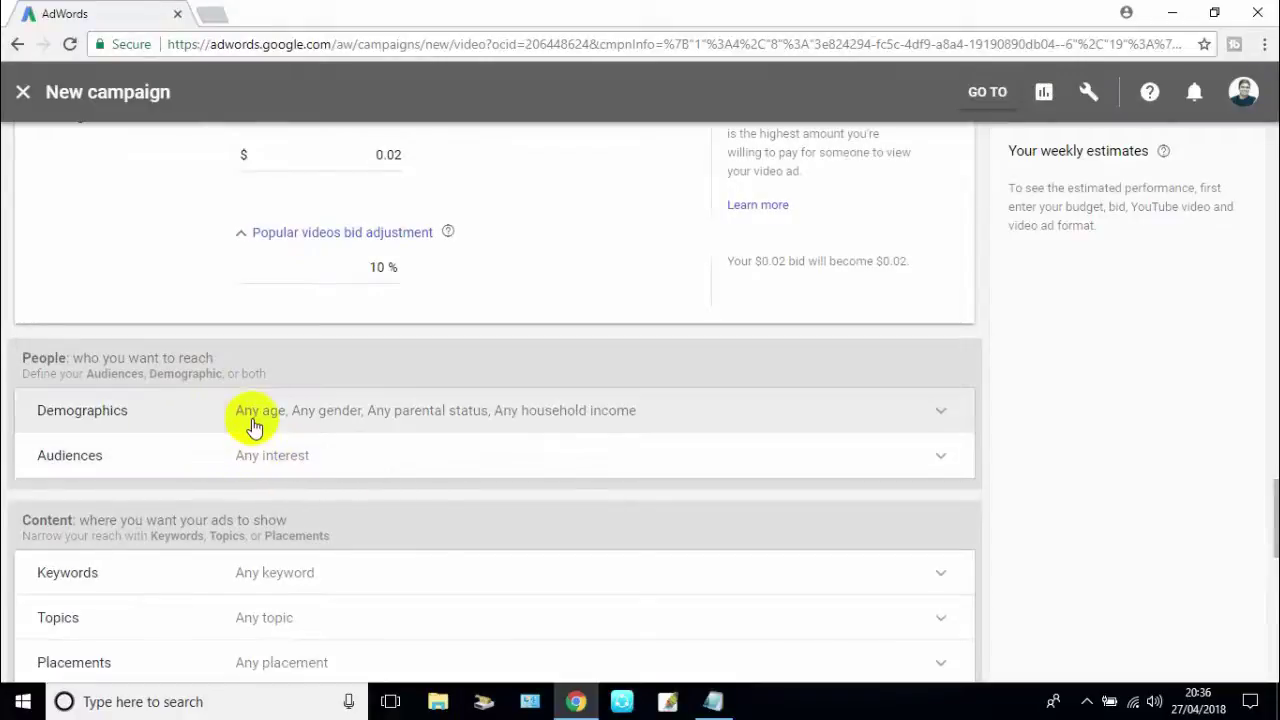
pyautogui.click(294, 417)
pyautogui.scroll(-1, 374, 429)
pyautogui.scroll(-2, 330, 450)
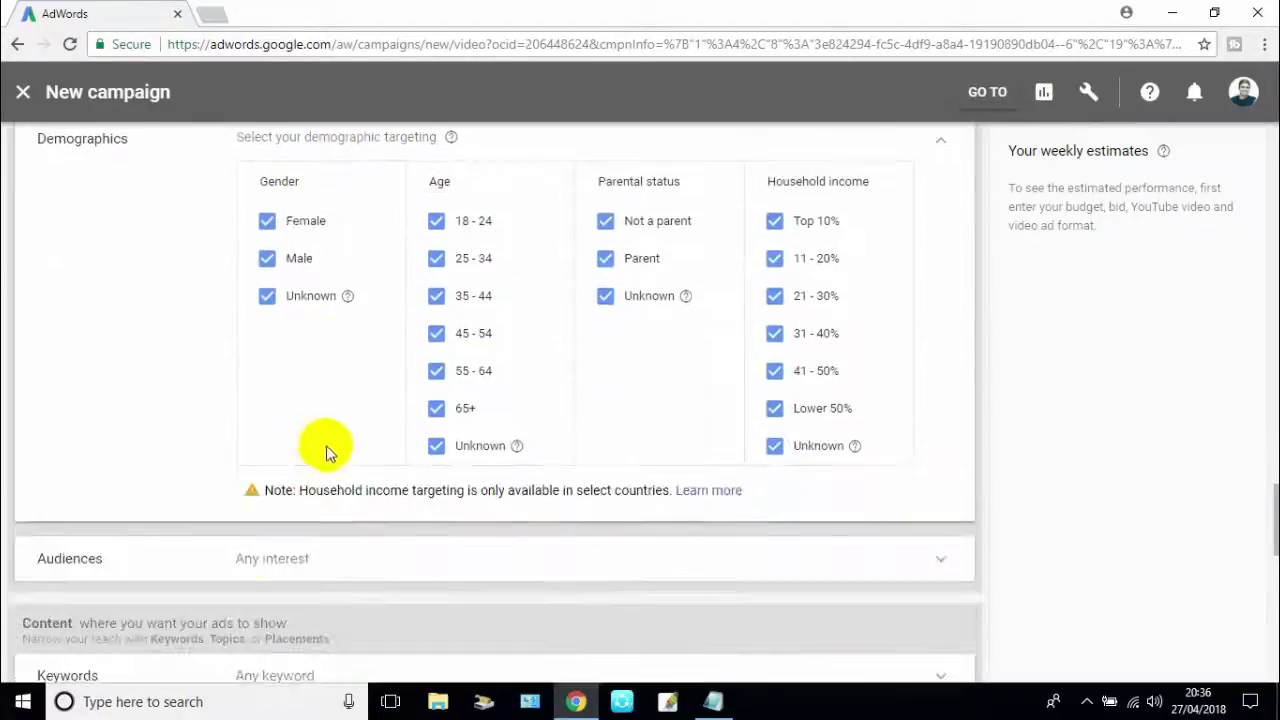
pyautogui.click(258, 560)
pyautogui.scroll(-3, 377, 523)
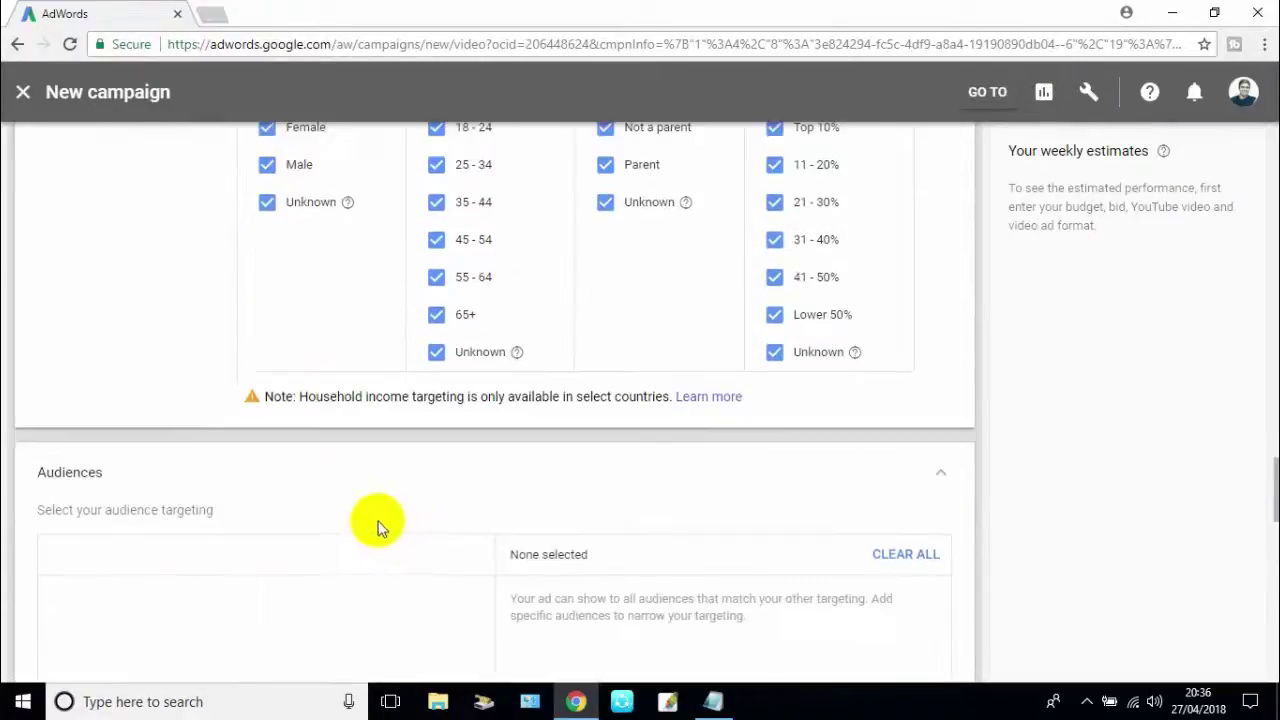
pyautogui.scroll(-1, 260, 474)
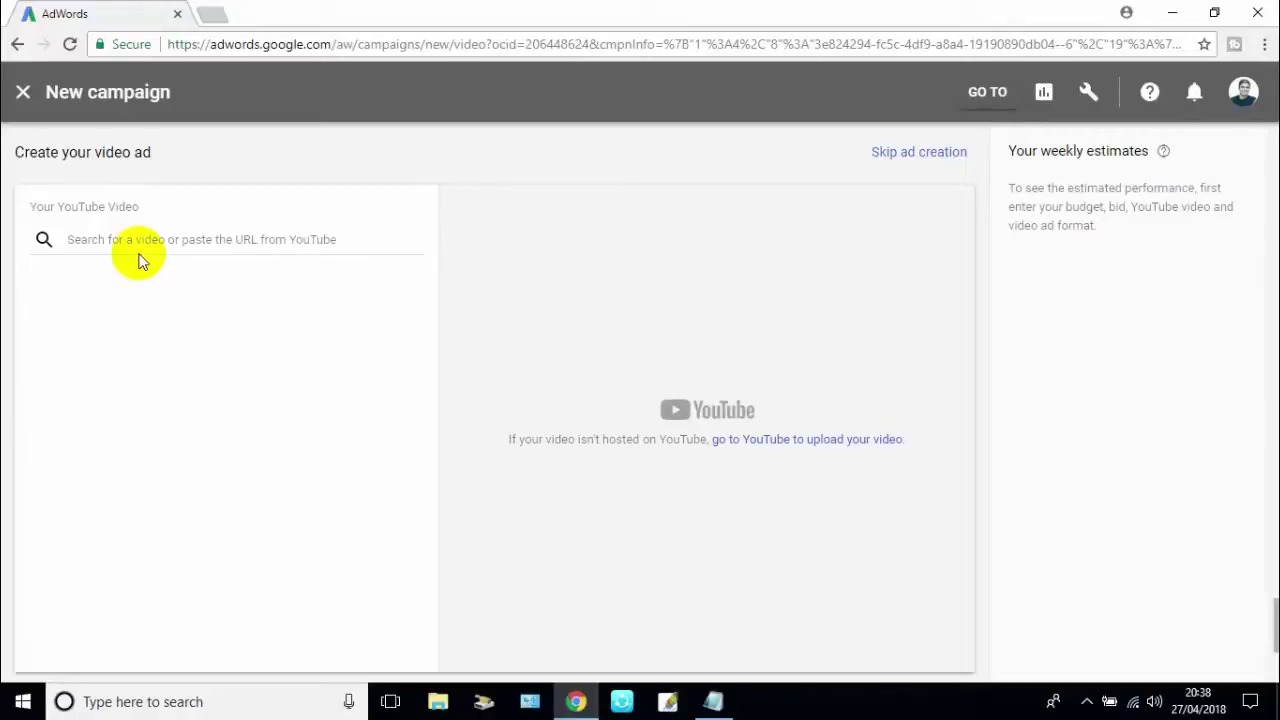
pyautogui.click(191, 239)
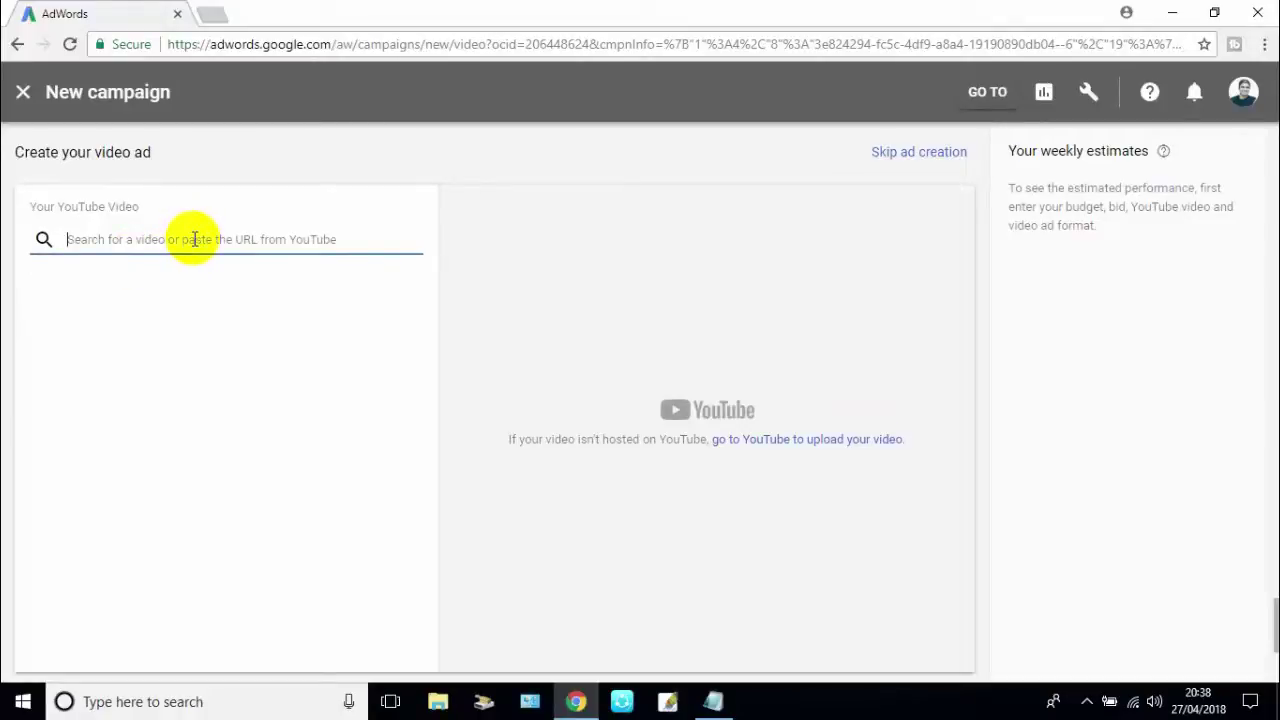
pyautogui.write('https://youtu.be/E3Pfoh_0HdY')
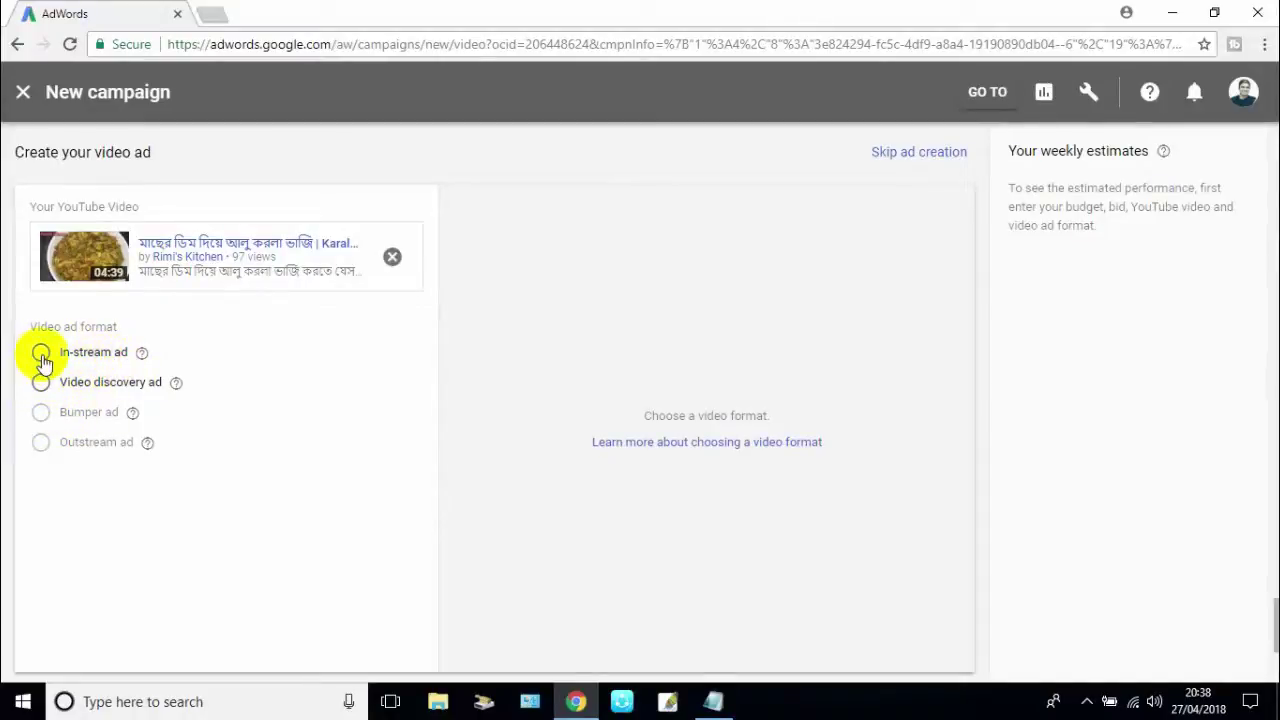
pyautogui.click(41, 353)
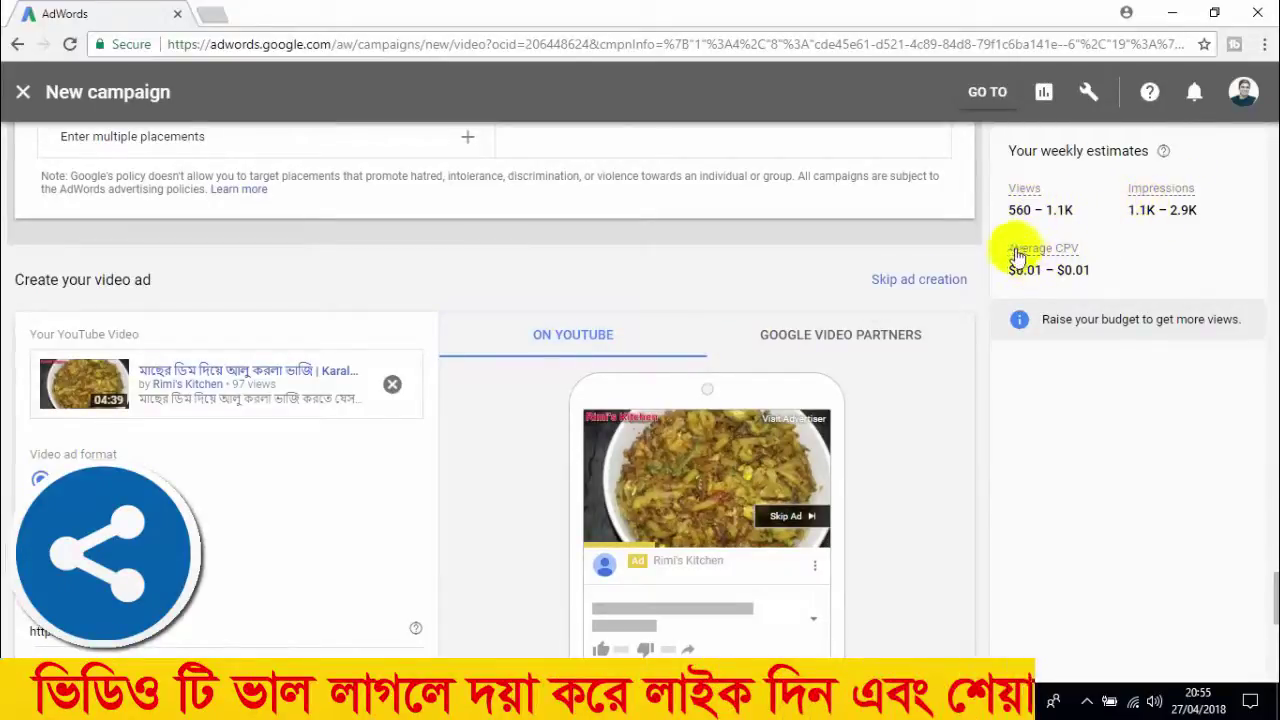
pyautogui.moveTo(1088, 265)
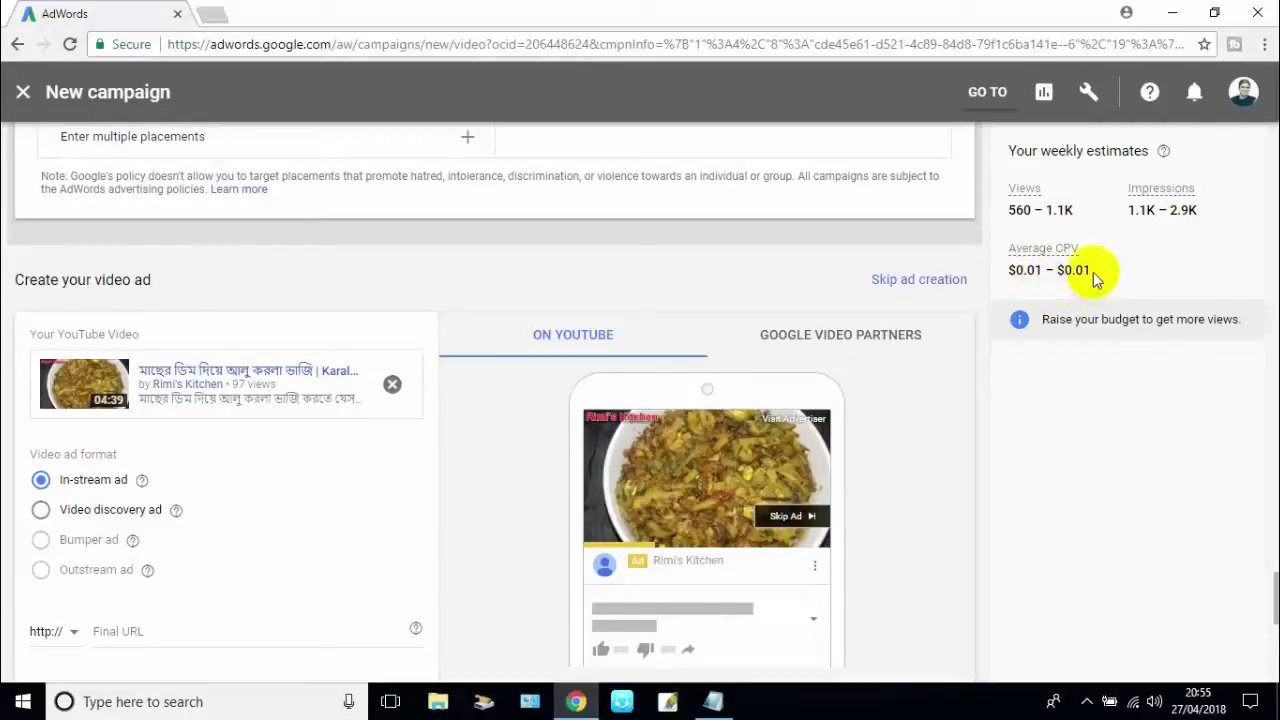
pyautogui.scroll(-2, 600, 400)
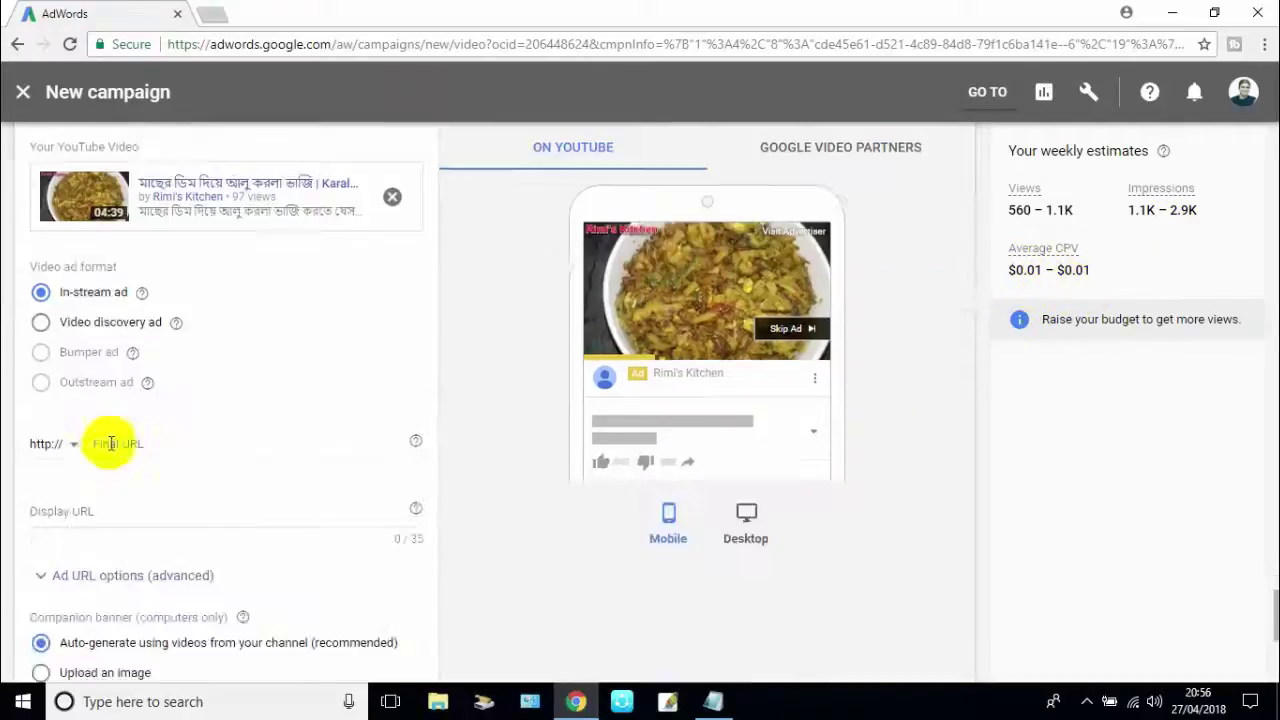
pyautogui.click(140, 444)
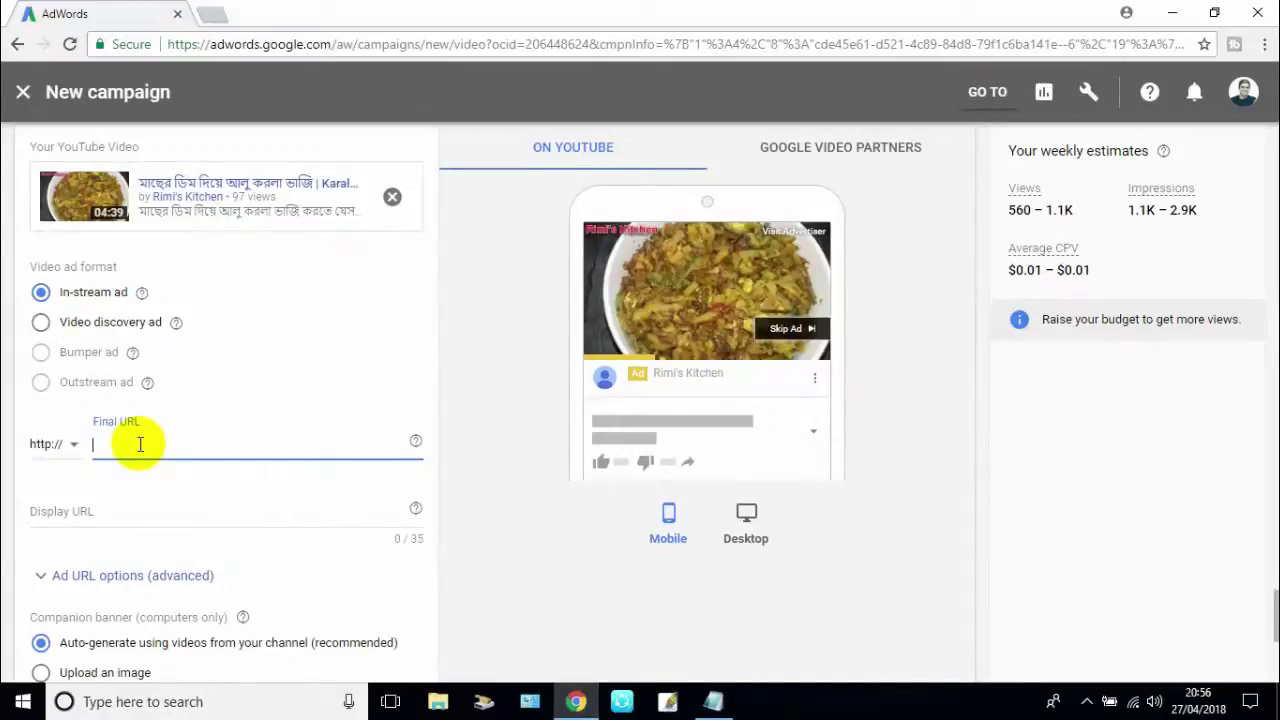
pyautogui.write('https://youtu.be/E3P0vh_O6dY')
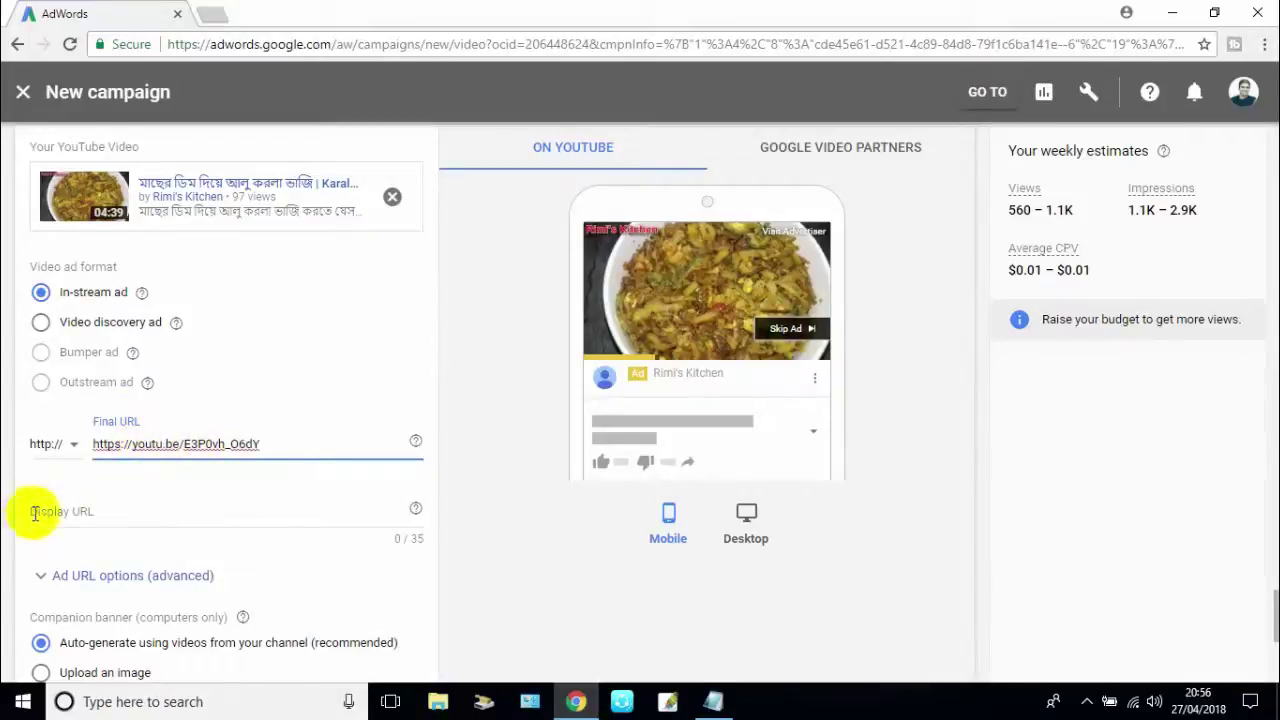
pyautogui.click(121, 515)
pyautogui.scroll(-3, 214, 508)
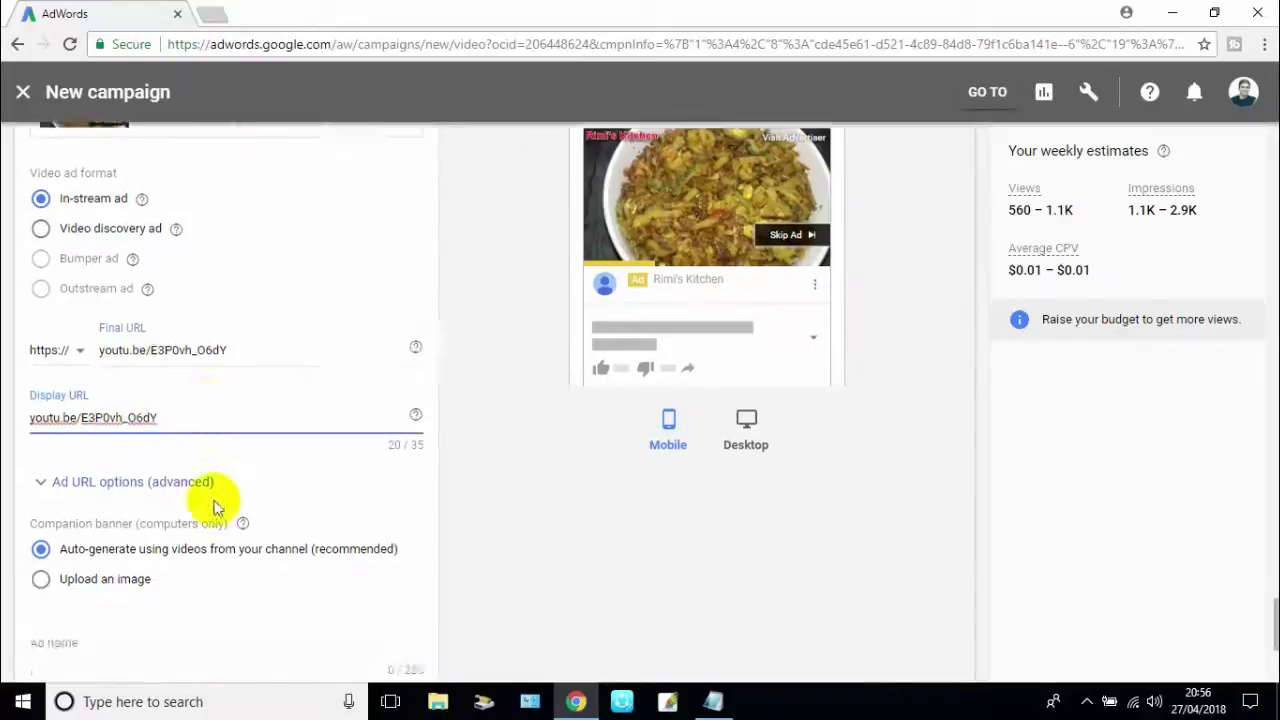
# Name the video ad Remi`s Kitchen.
pyautogui.click(173, 443)
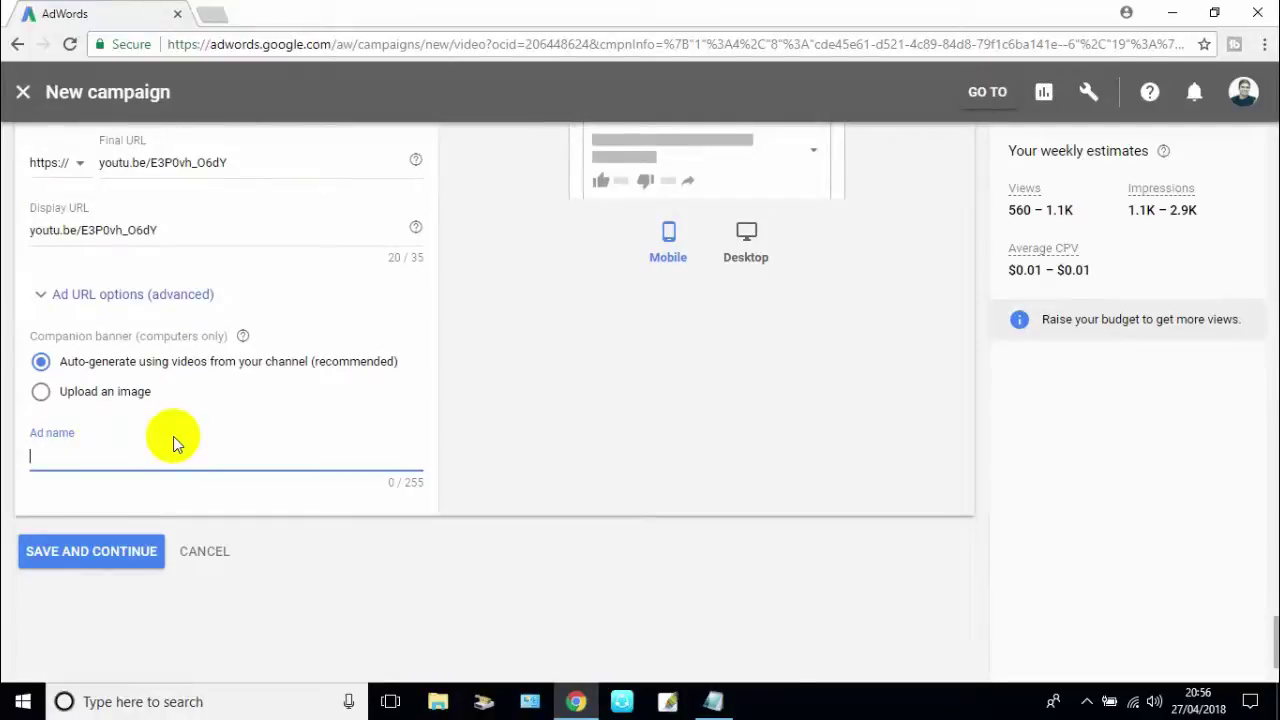
pyautogui.write('Remi`s Kith')
pyautogui.press('BackSpace')
pyautogui.write('chen')
# Review the whole campaign setup, from name, budget, dates, networks, locations and bidding to audiences, topics, placements and the video ad.
pyautogui.scroll(10, 295, 400)
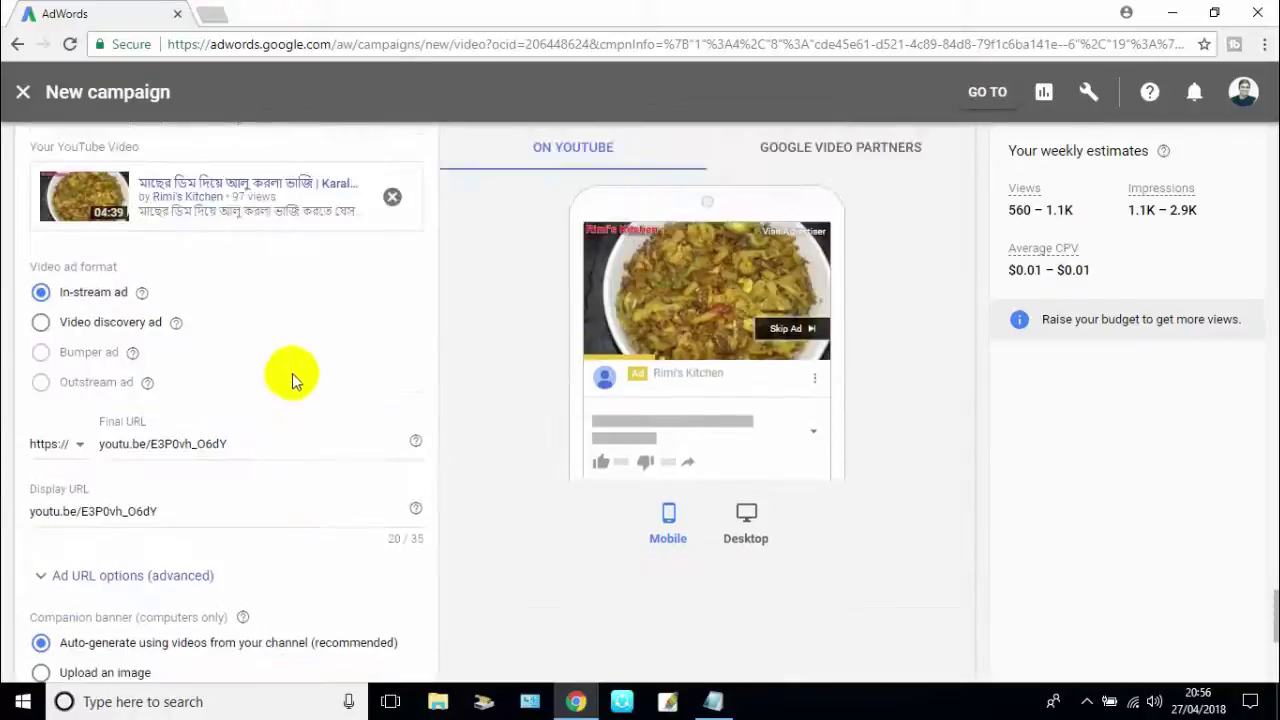
pyautogui.scroll(15, 309, 357)
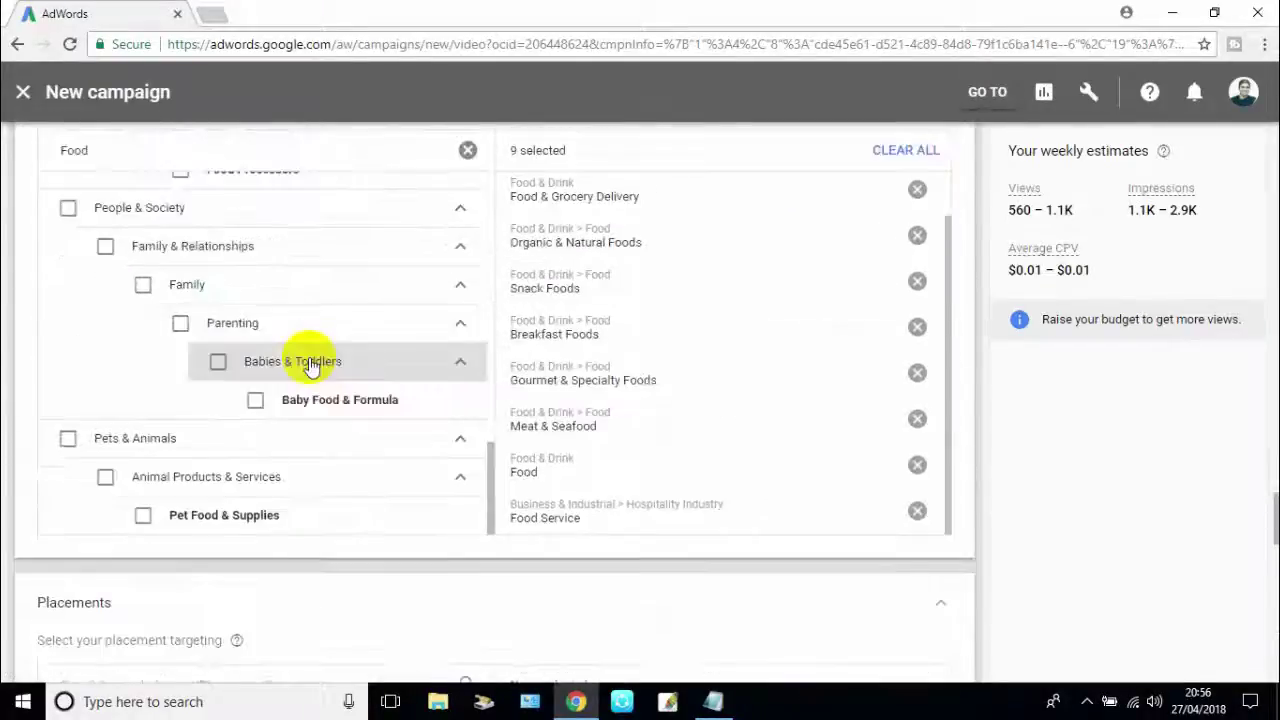
pyautogui.scroll(15, 309, 357)
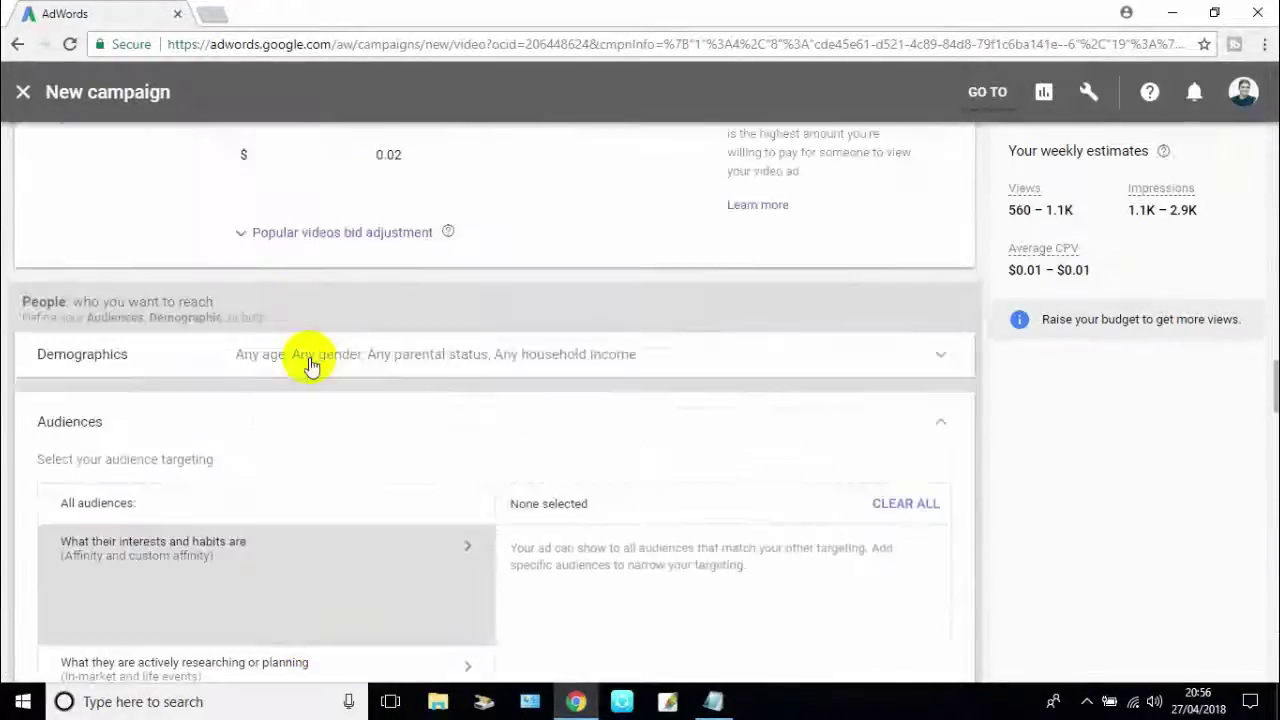
pyautogui.scroll(15, 309, 360)
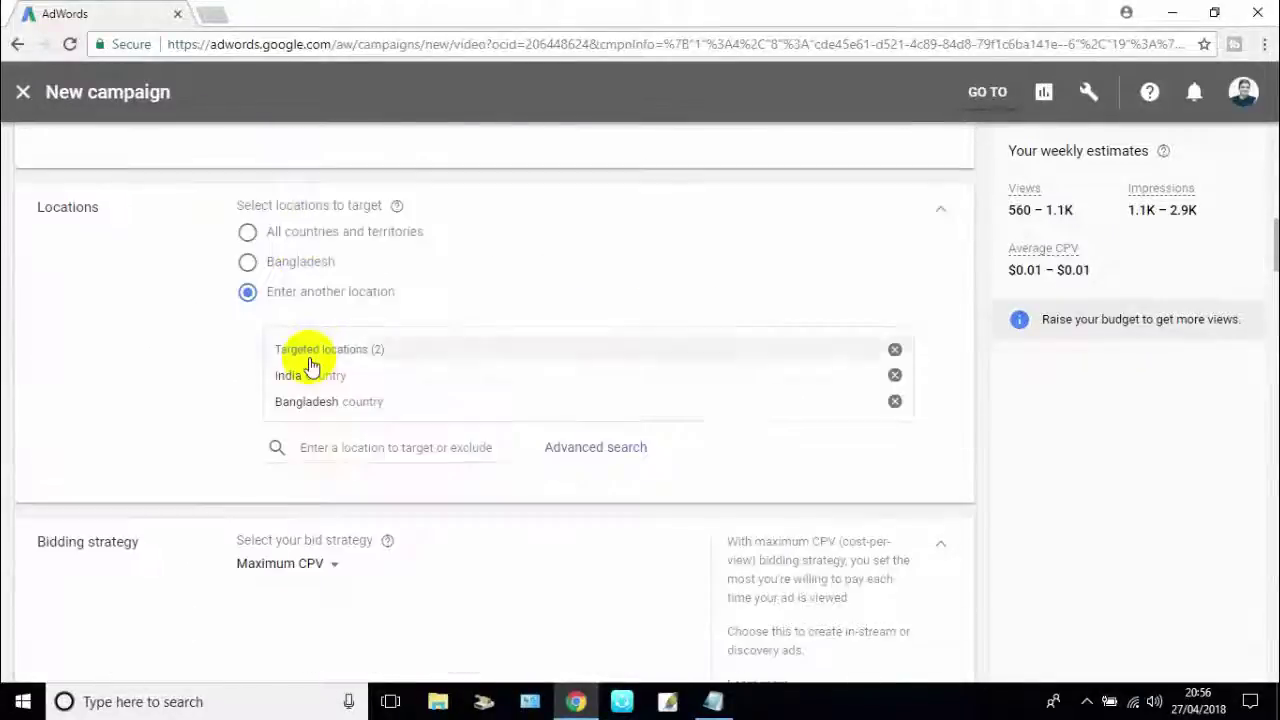
pyautogui.scroll(2, 309, 357)
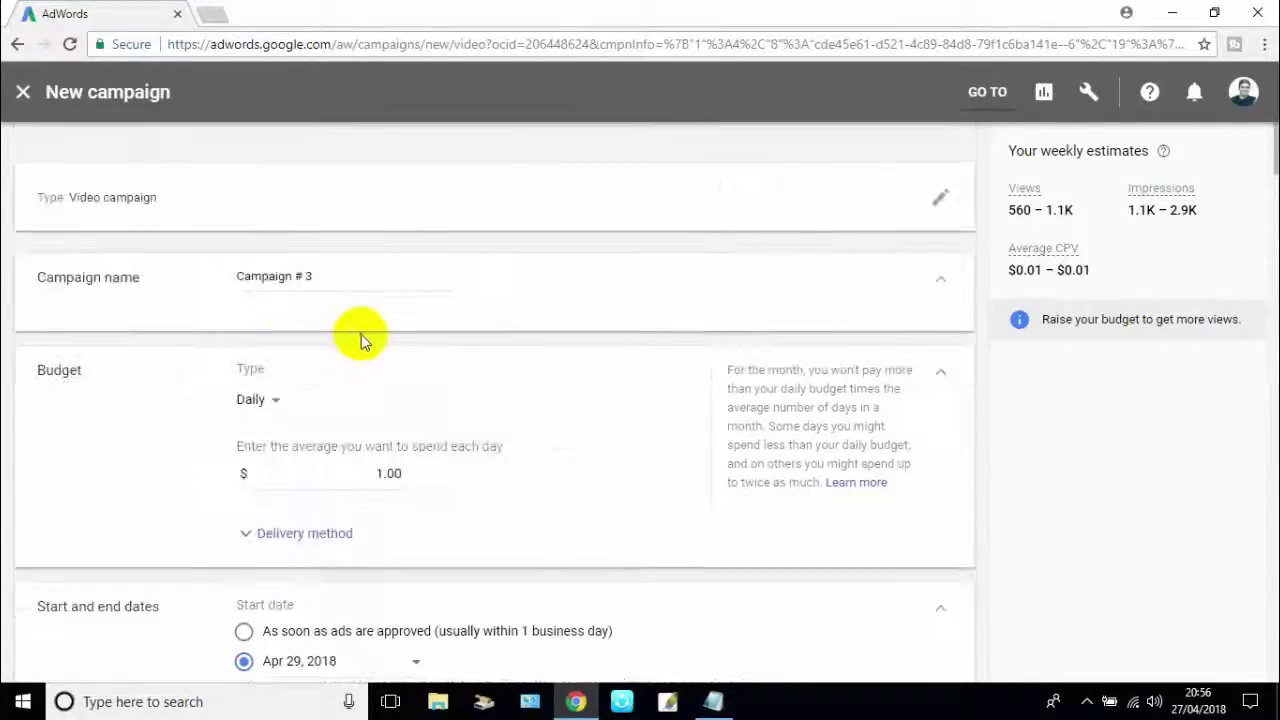
pyautogui.scroll(-3, 395, 515)
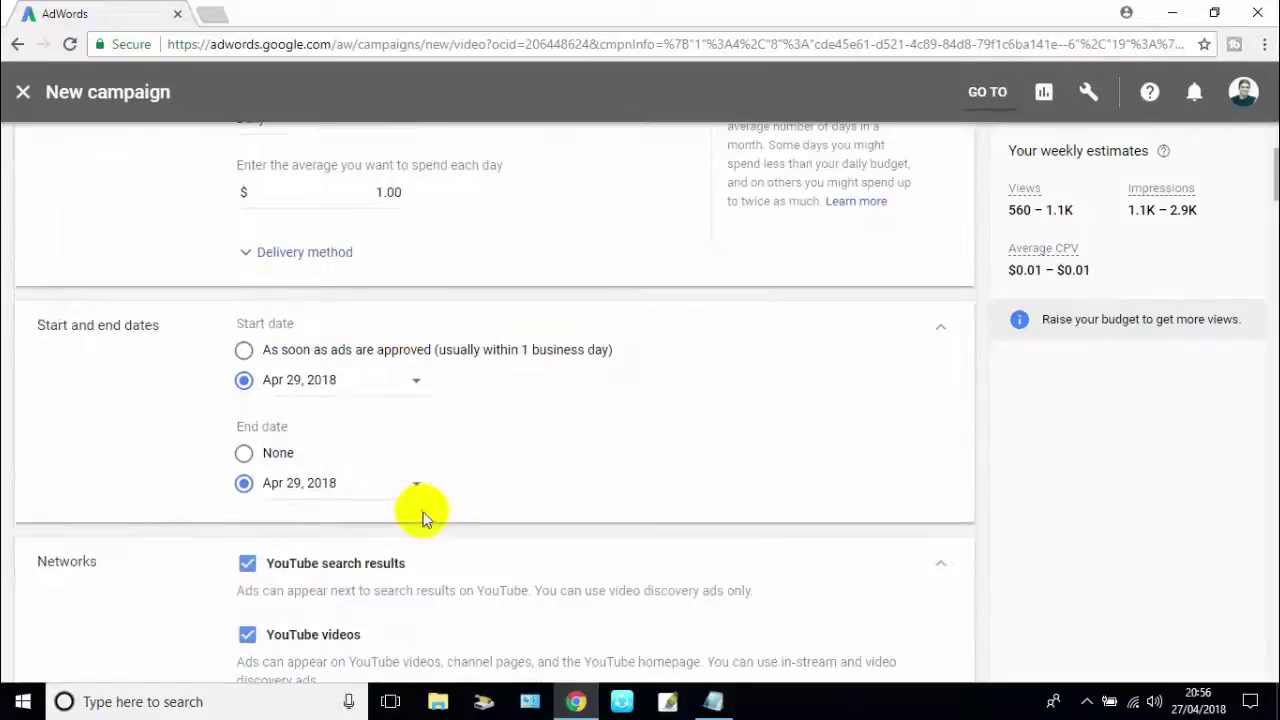
pyautogui.scroll(-5, 349, 491)
pyautogui.scroll(-14, 351, 490)
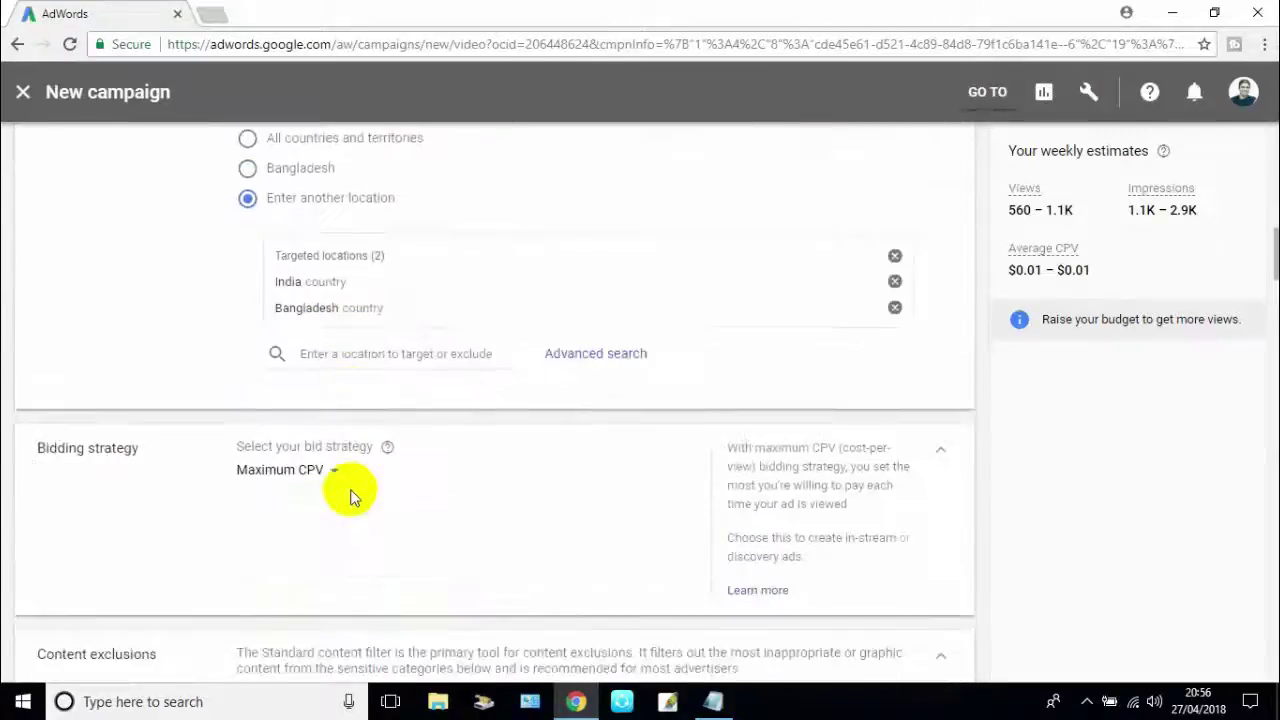
pyautogui.scroll(-10, 350, 494)
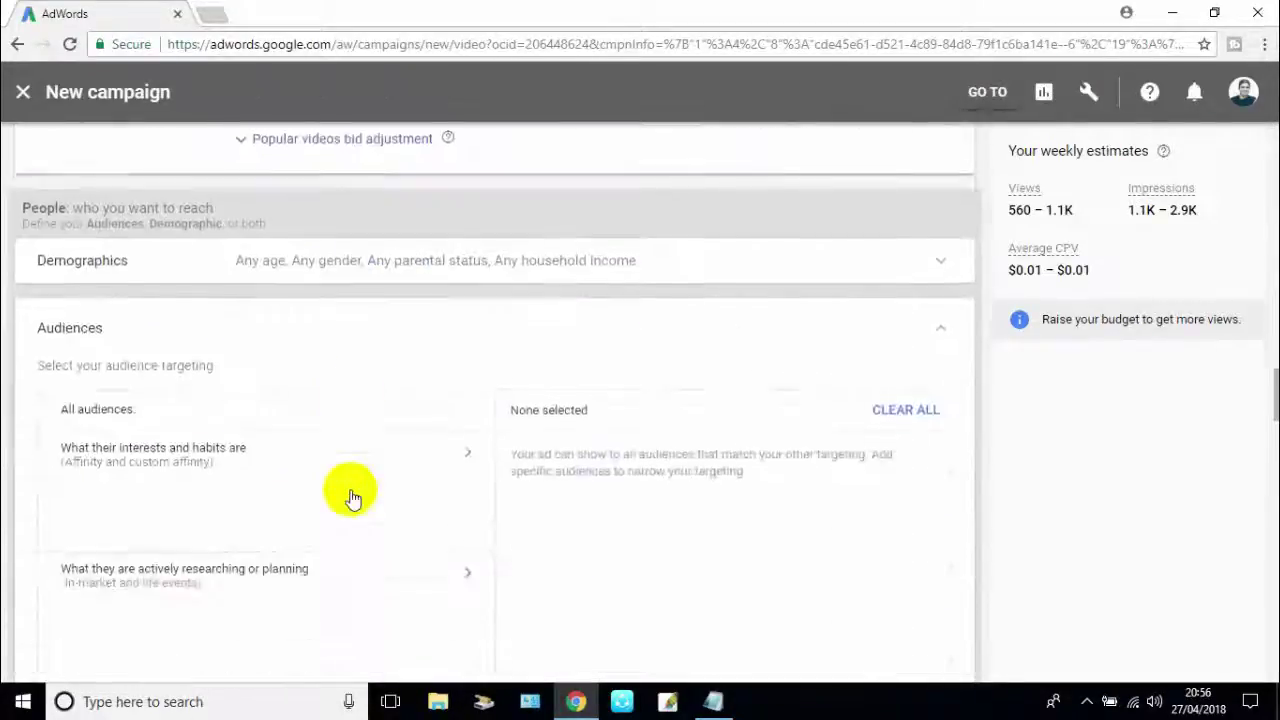
pyautogui.scroll(-11, 294, 512)
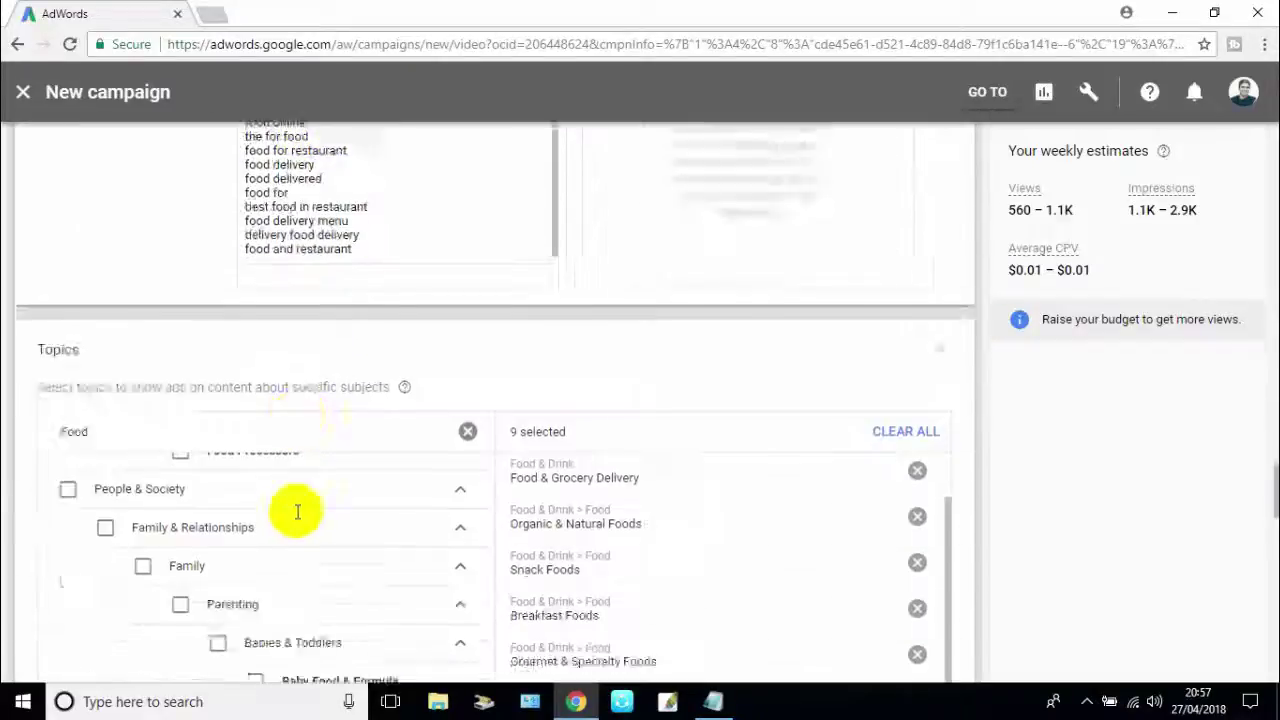
pyautogui.scroll(-12, 240, 532)
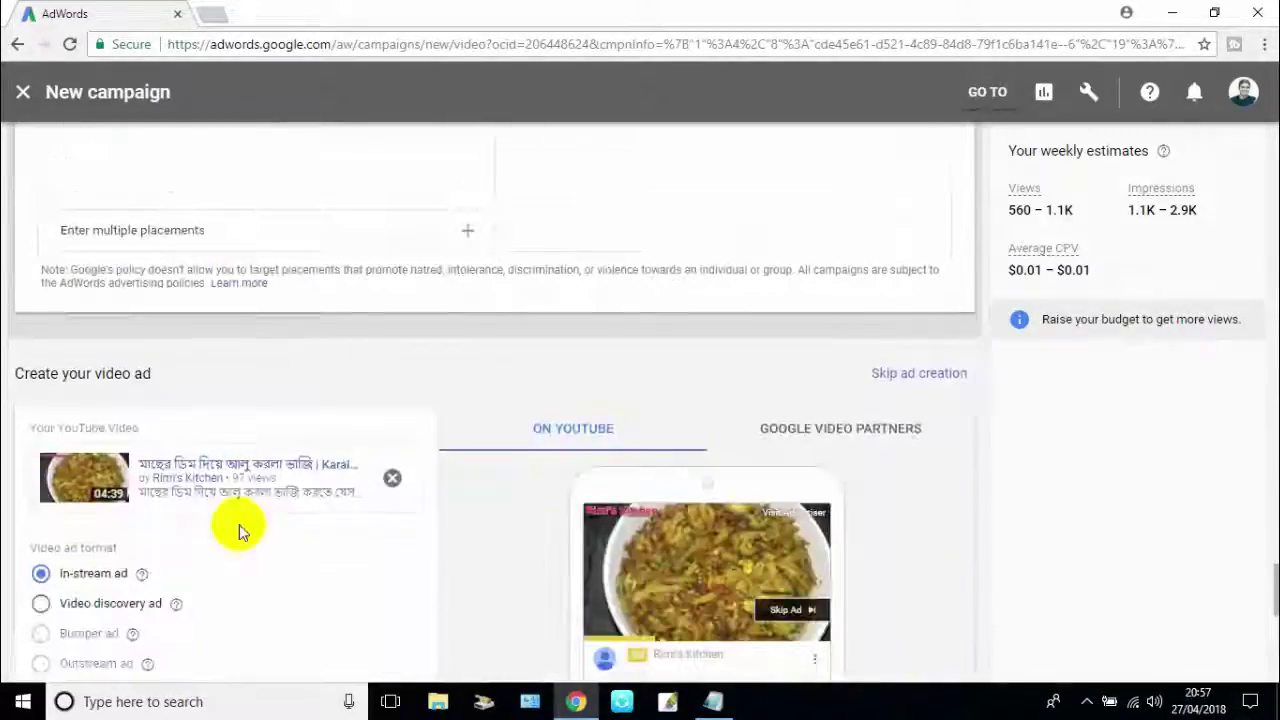
pyautogui.scroll(1, 170, 530)
# Save the new video campaign, continue to its ad groups page and look over the ad group list.
pyautogui.click(76, 542)
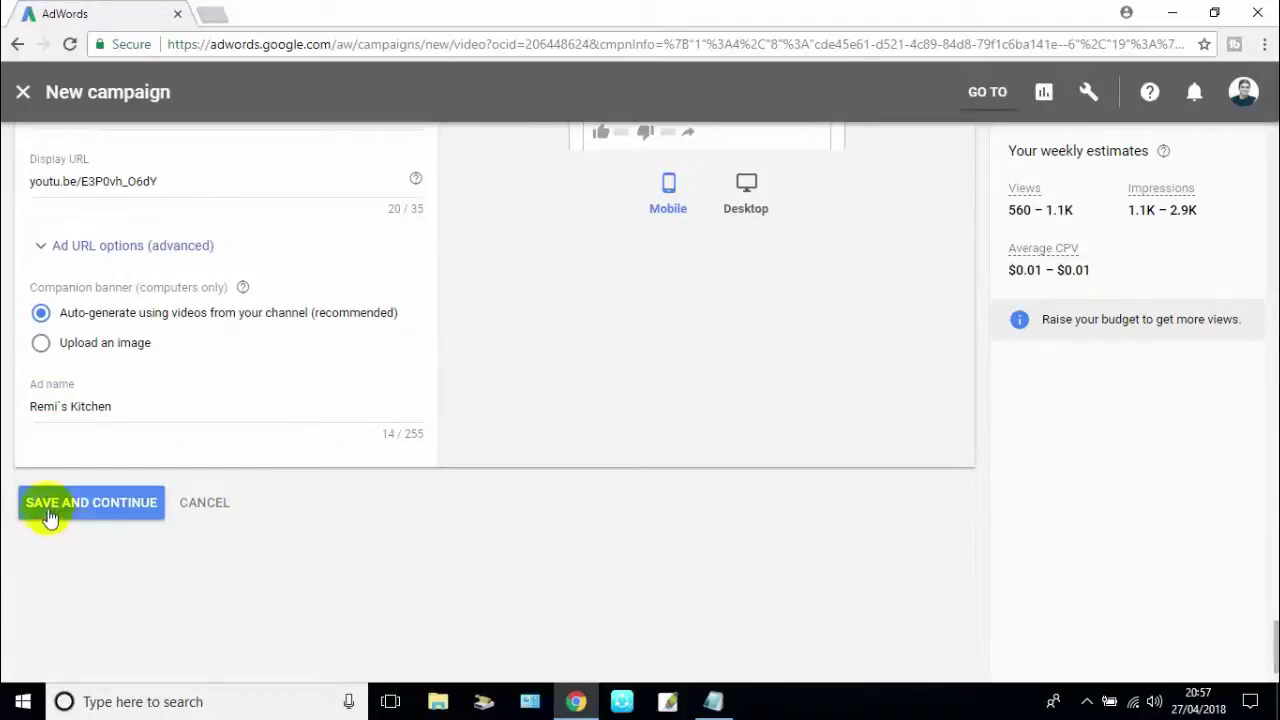
pyautogui.click(84, 512)
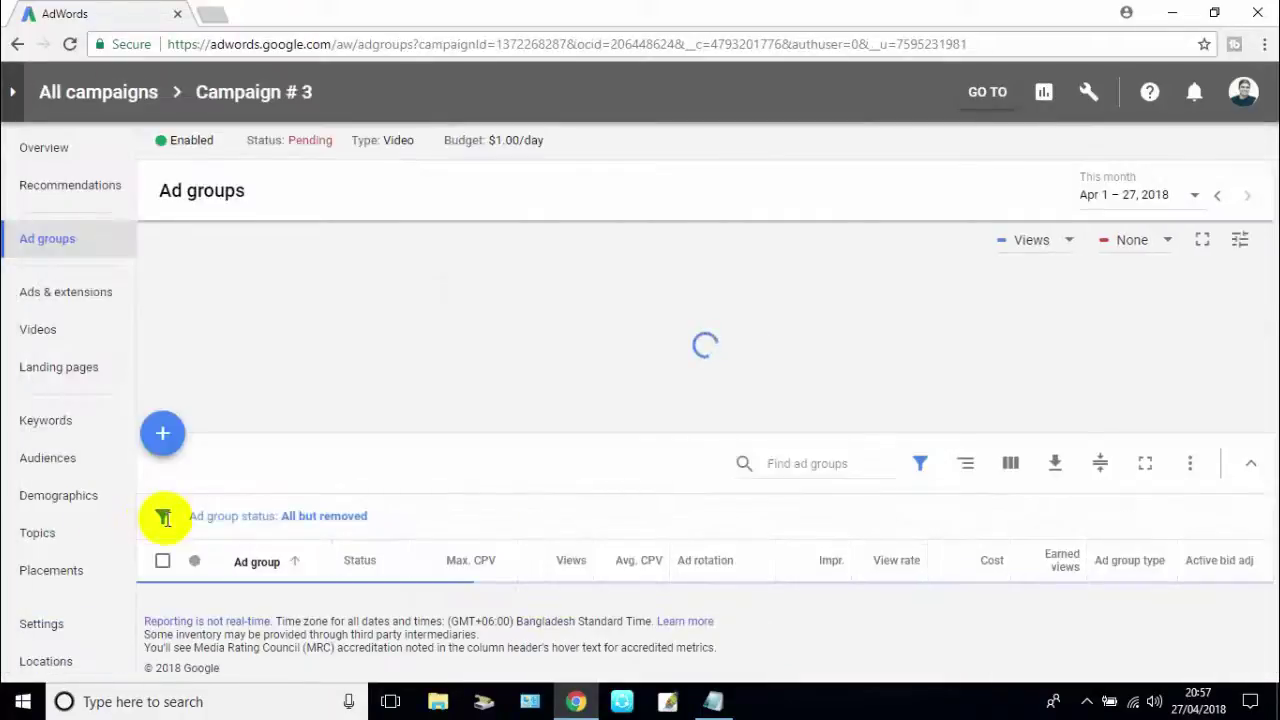
pyautogui.scroll(-2, 493, 618)
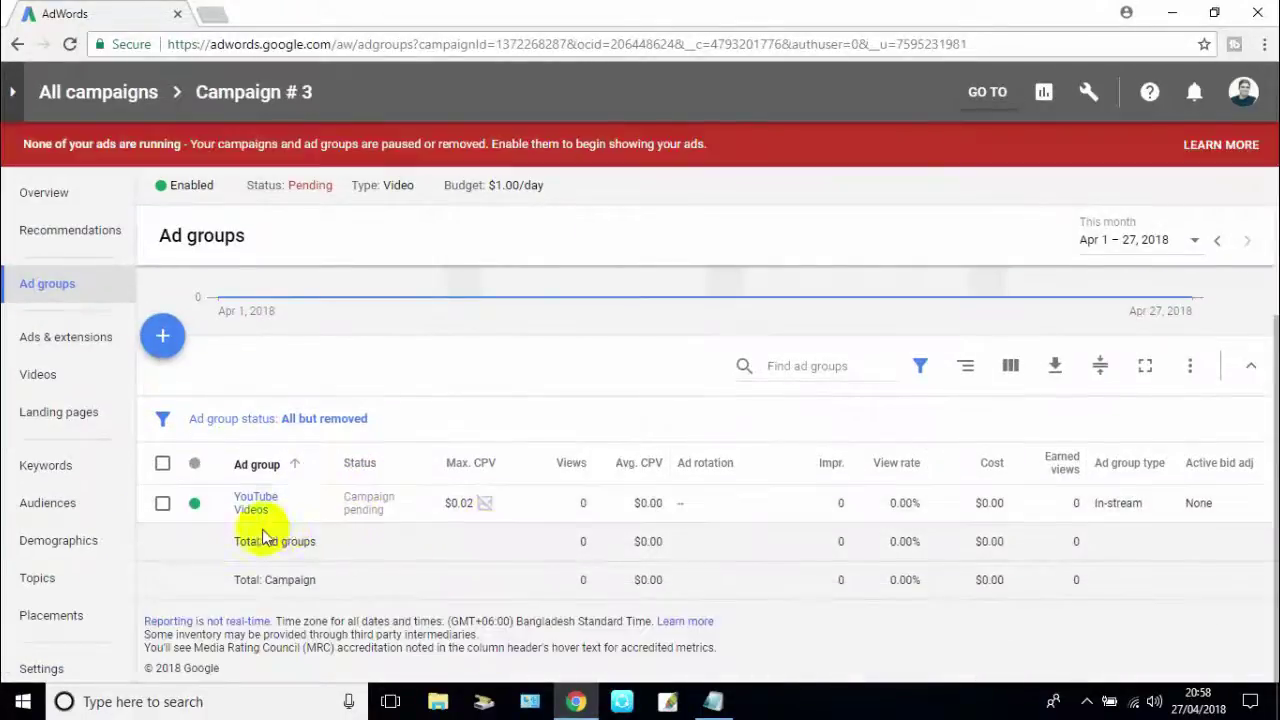